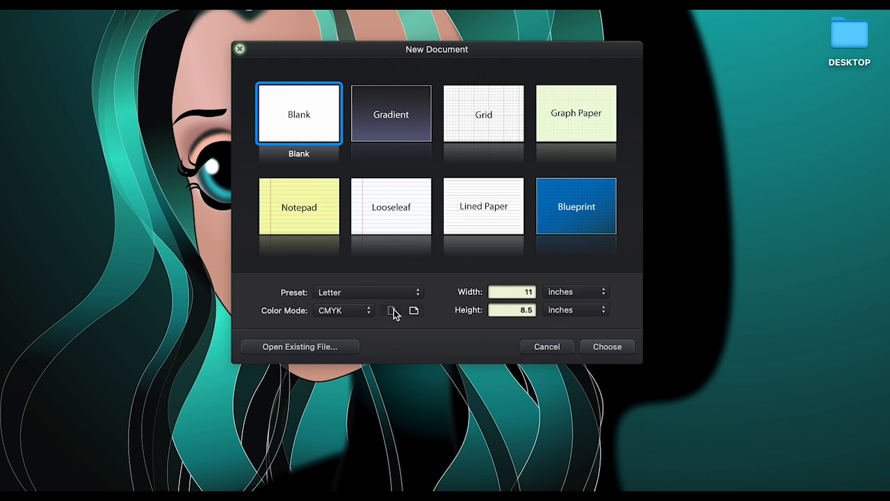
- Create a blank Letter document in CMYK color mode, 11 inches wide and 8.5 inches high
left_click(417, 297)
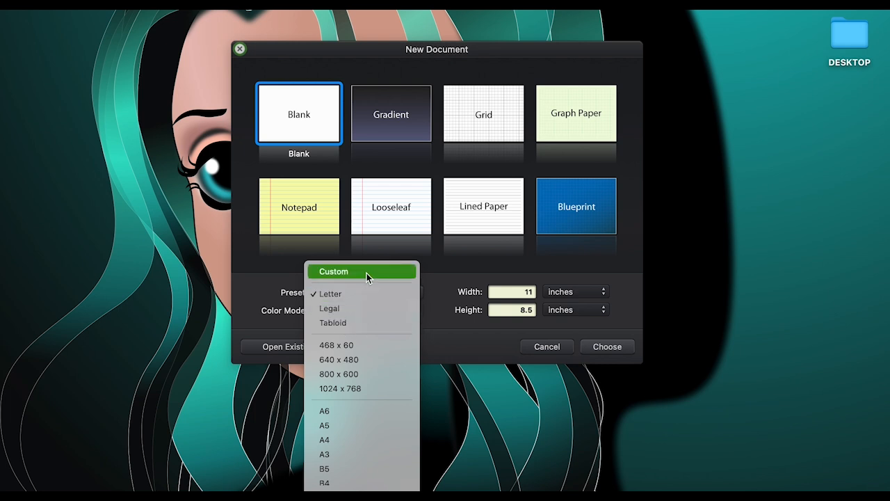
left_click(518, 293)
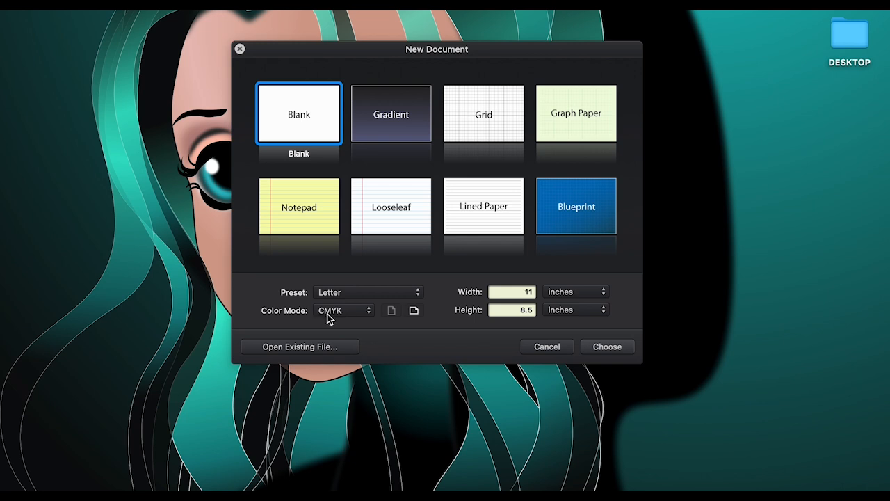
left_click(607, 346)
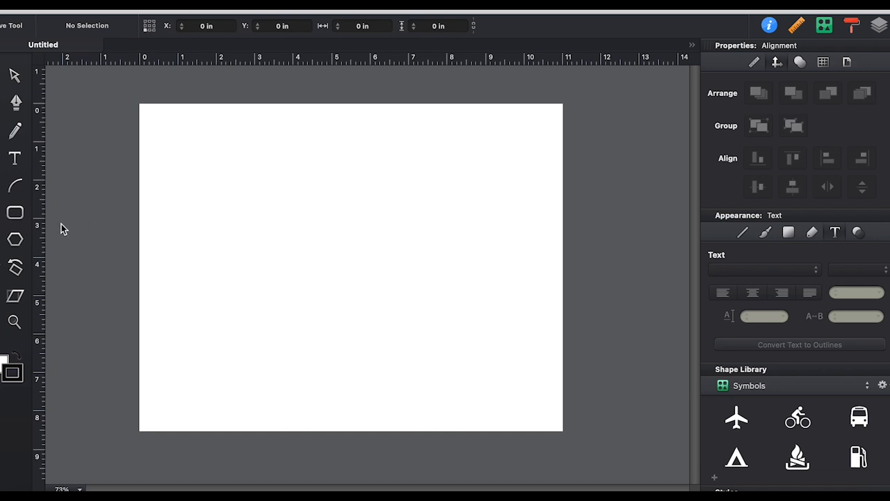
- Draw a tall, narrow rectangle about 1.2 inches wide and 5.9 inches high on the canvas
key("r")
left_click_drag(254, 154, 300, 381)
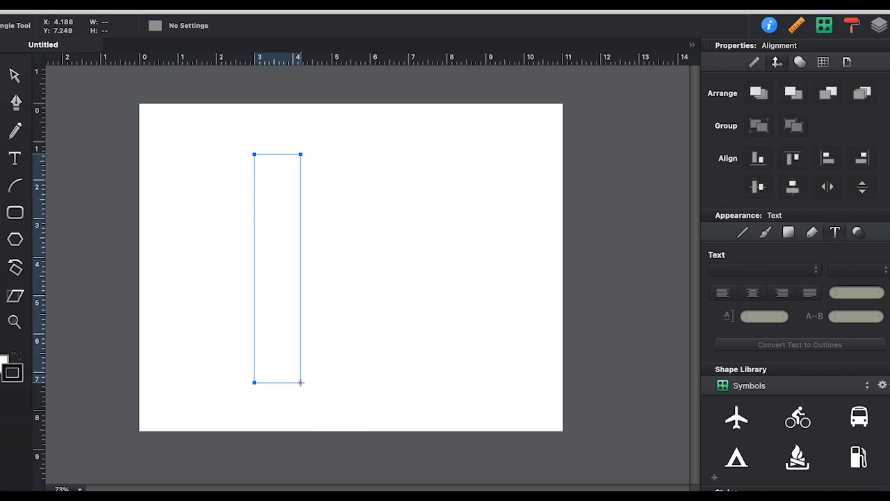
left_click(18, 353)
- Fill the rectangle with a light grey of 9% cyan, 6% magenta, 5% yellow and 0% black using the Color Picker
left_click(800, 66)
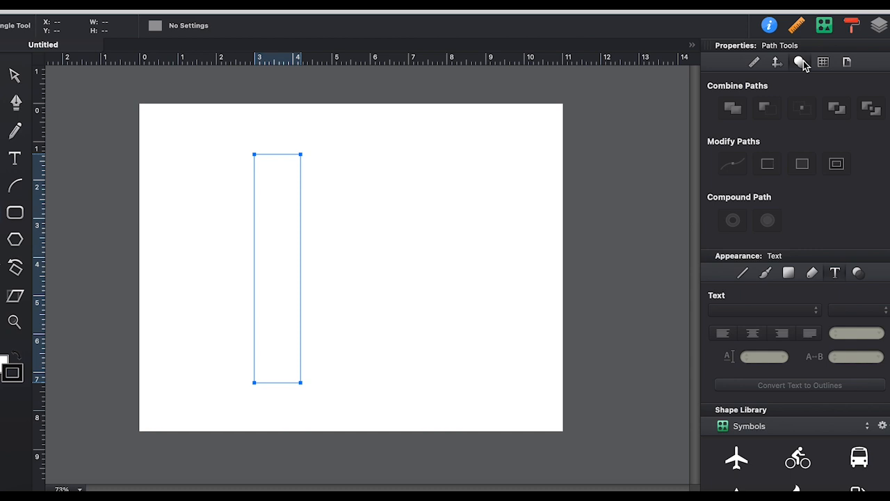
left_click(789, 273)
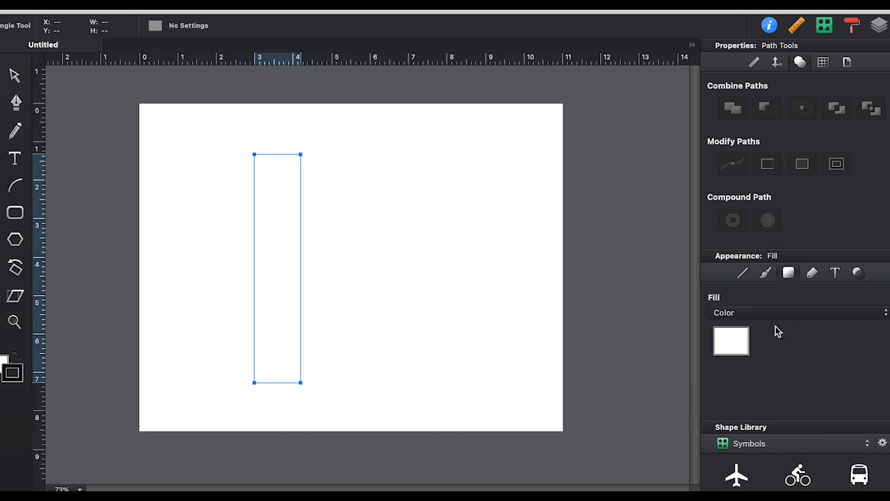
left_click(732, 341)
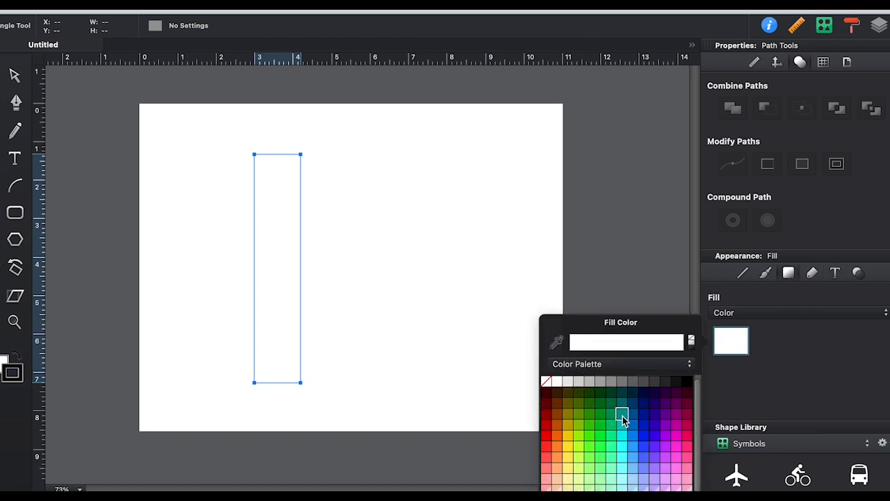
left_click(689, 364)
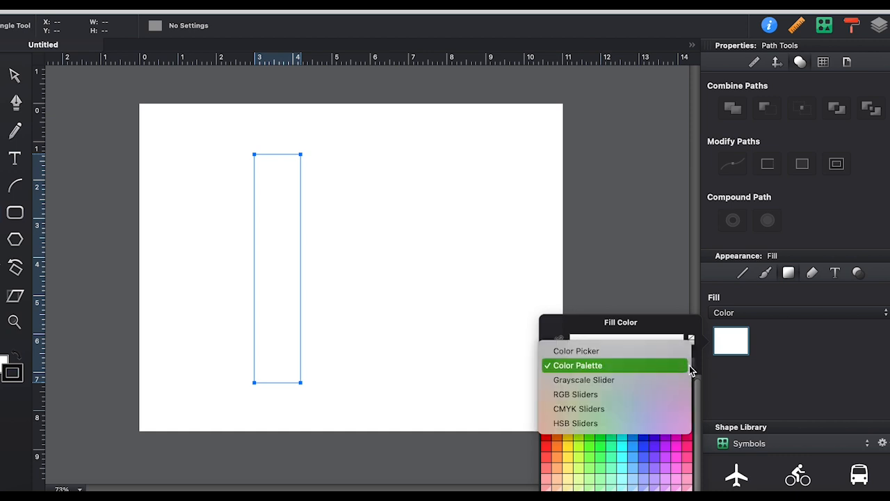
left_click(673, 351)
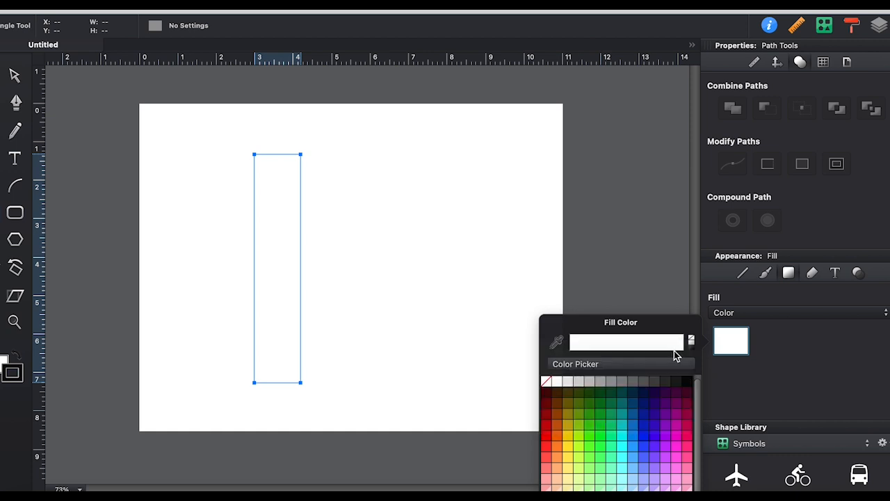
left_click(741, 344)
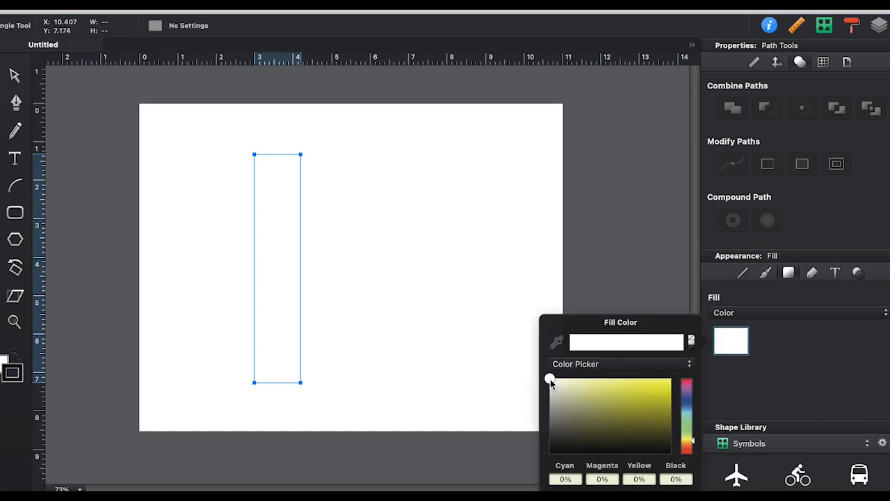
left_click(623, 381)
left_click_drag(648, 388, 538, 386)
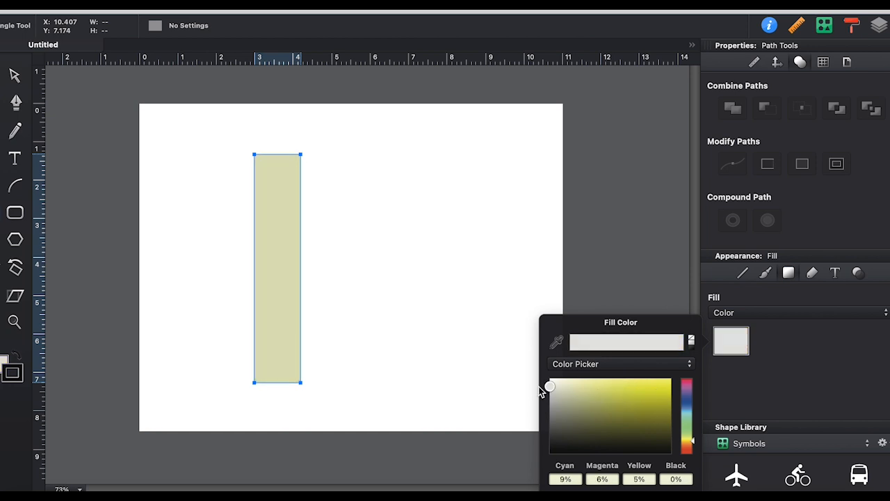
- Examine the Color Palette and CMYK Sliders modes available for the rectangle's fill color
left_click(689, 366)
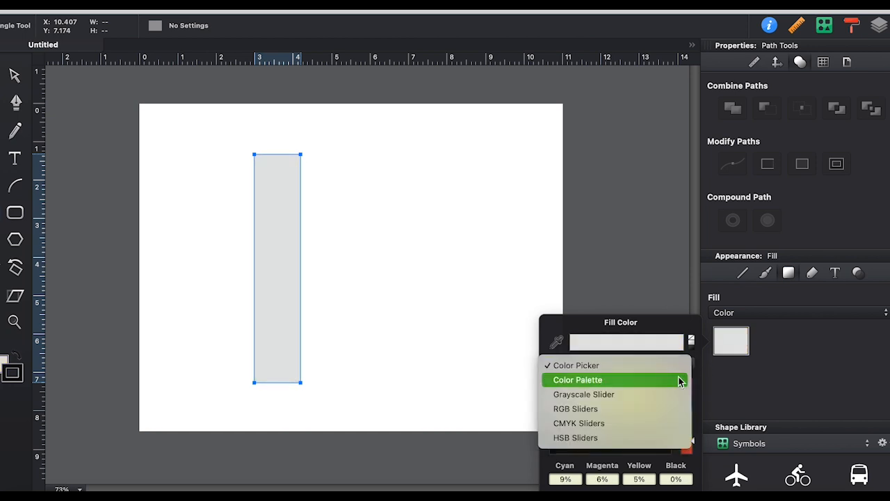
left_click(680, 381)
left_click(726, 343)
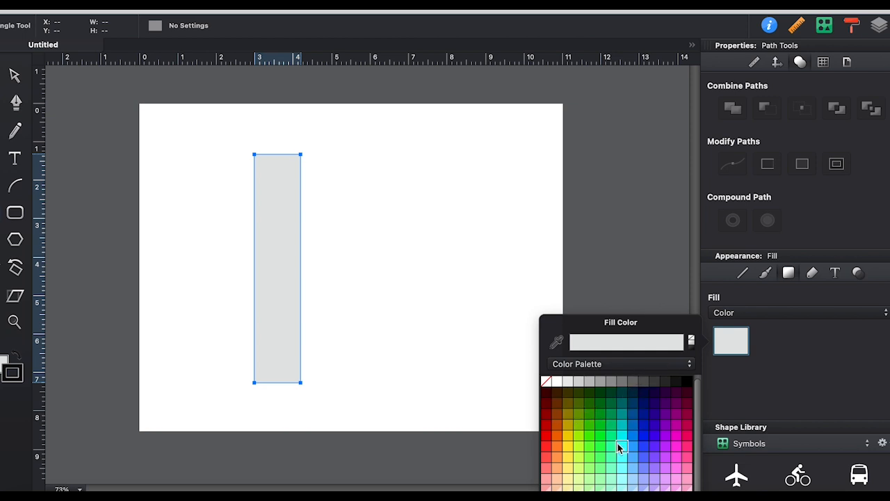
left_click(689, 364)
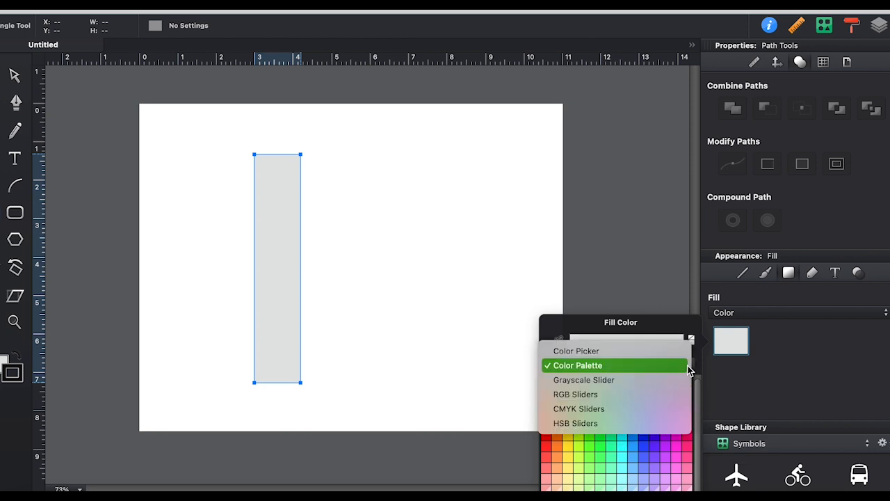
left_click(674, 408)
left_click(740, 341)
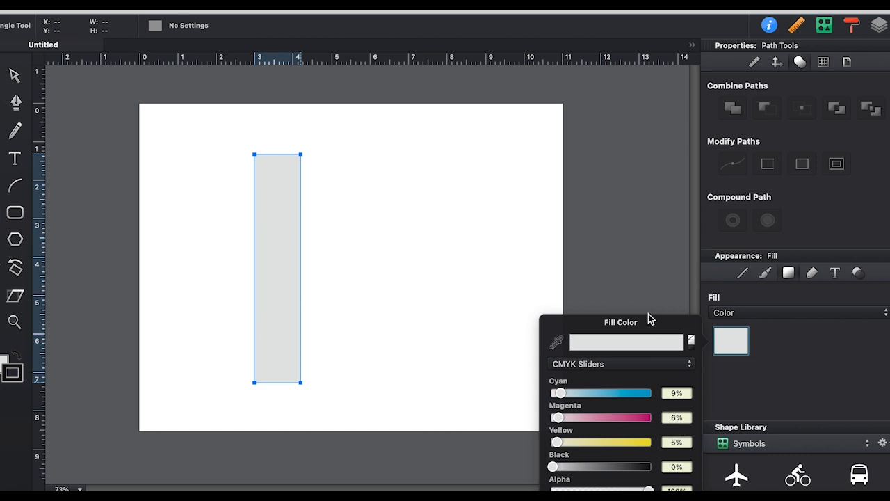
left_click(567, 10)
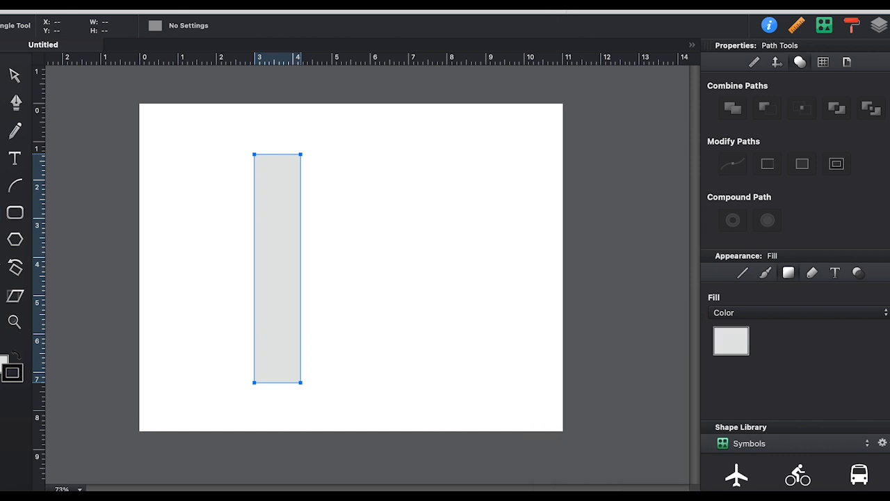
left_click(735, 350)
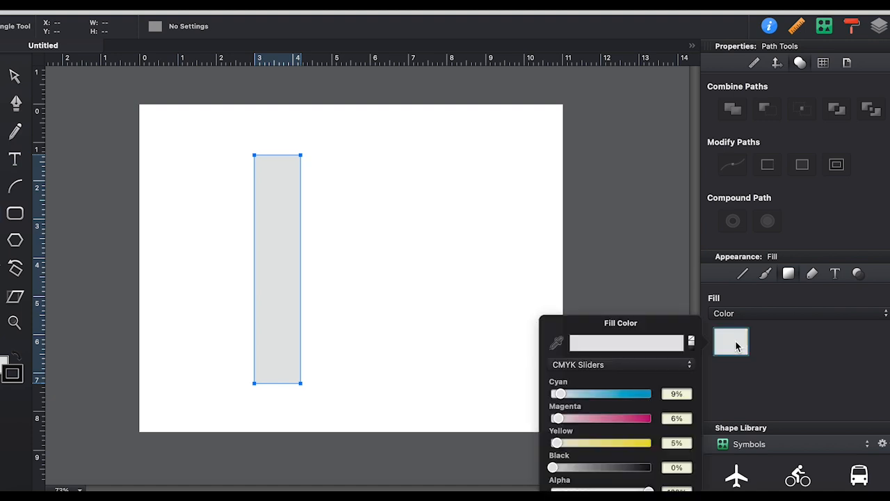
- Set the rectangle's fill to a yellow-green of 37% cyan, 0% magenta, 92% yellow and 1% black using the Color Picker
left_click(689, 370)
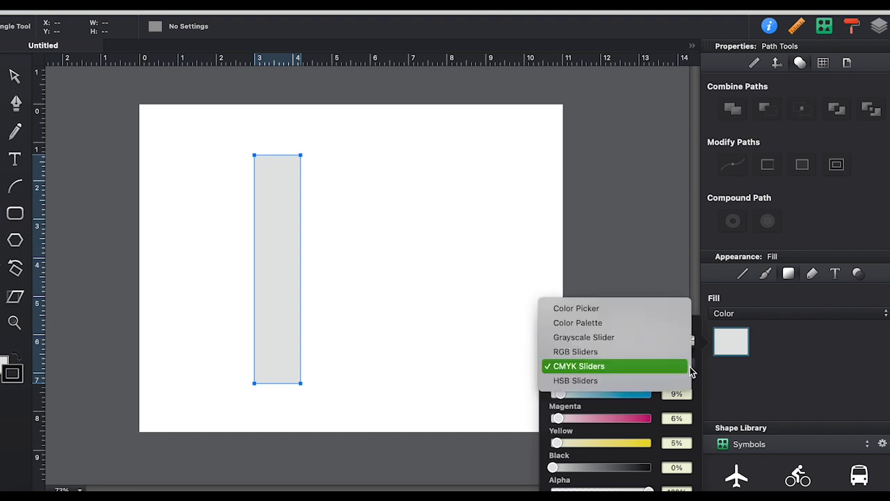
left_click(647, 309)
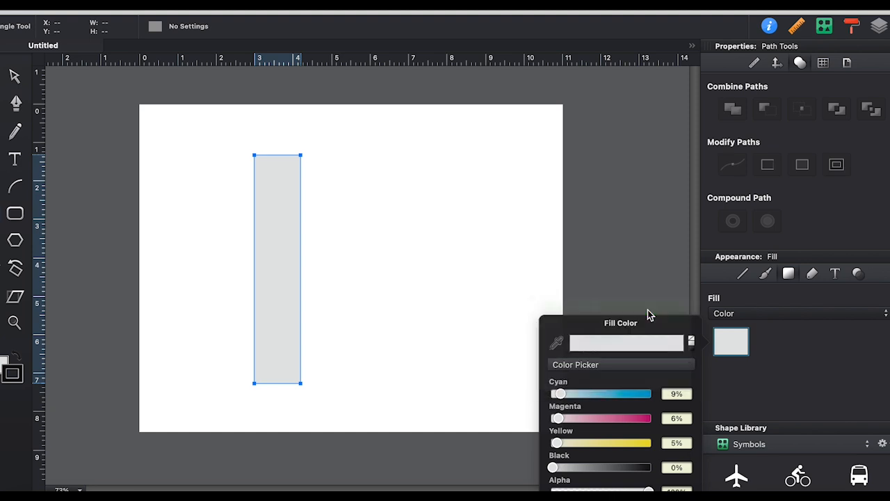
left_click(723, 351)
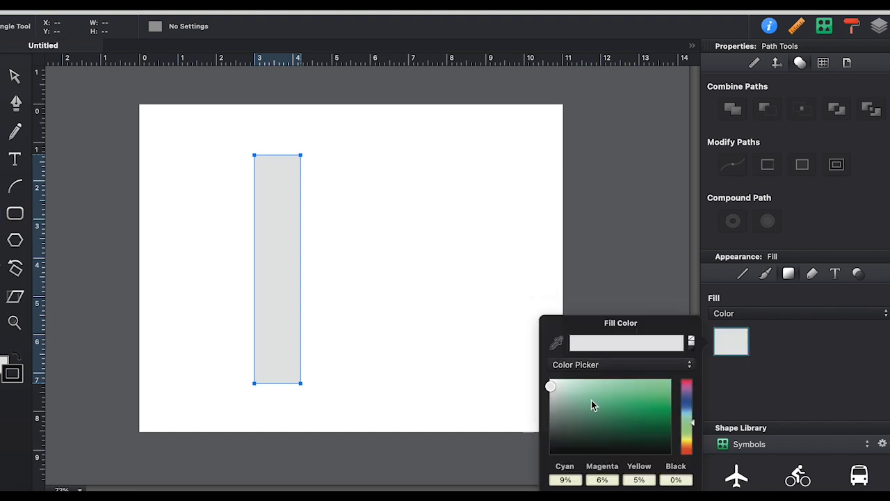
left_click_drag(552, 382, 655, 388)
left_click_drag(690, 422, 692, 429)
mouse_move(657, 390)
left_mouse_down()
mouse_move(667, 401)
mouse_move(658, 393)
left_mouse_up()
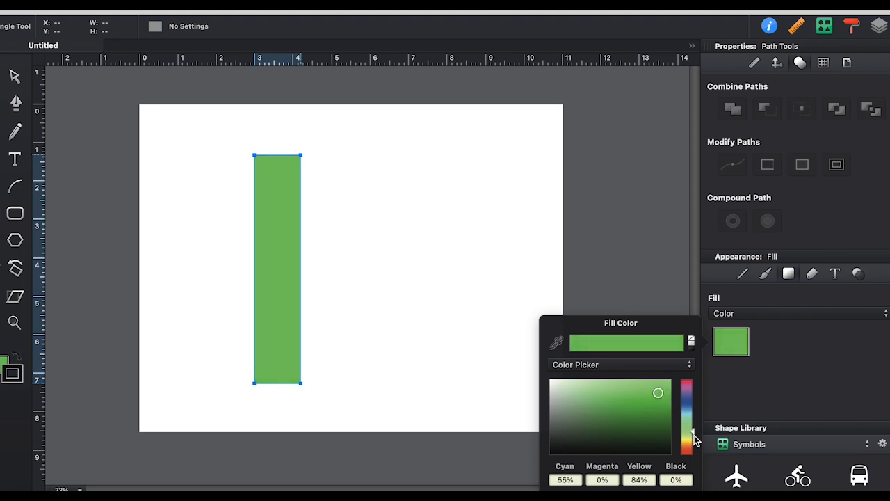
left_click_drag(693, 434, 693, 437)
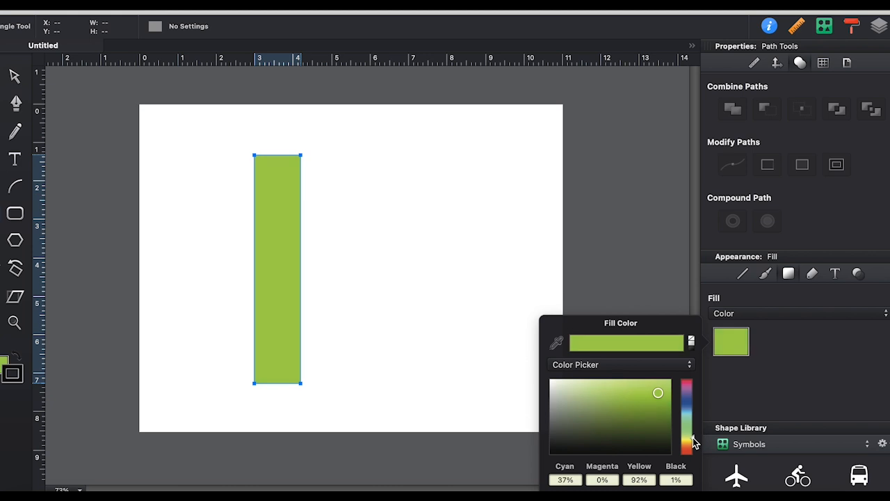
- Change the rectangle's fill type to Linear Gradient and shift the window so both gradient stops are accessible
left_click(745, 312)
left_click(747, 314)
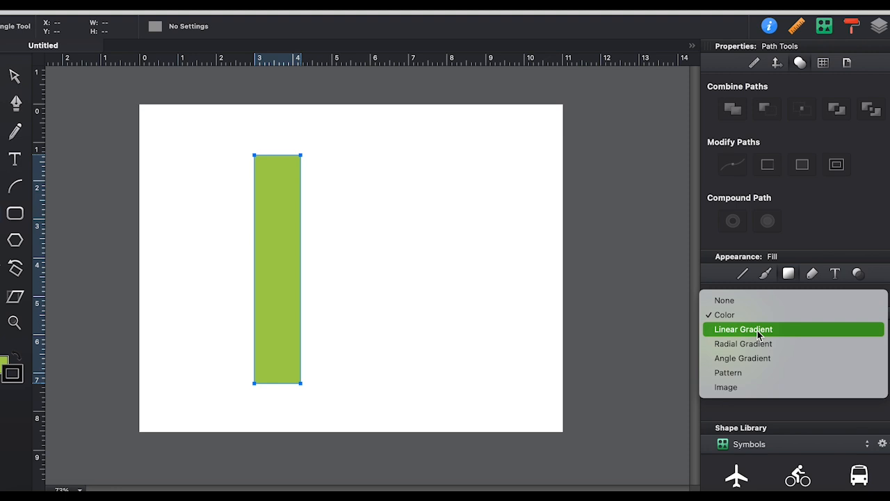
left_click(758, 331)
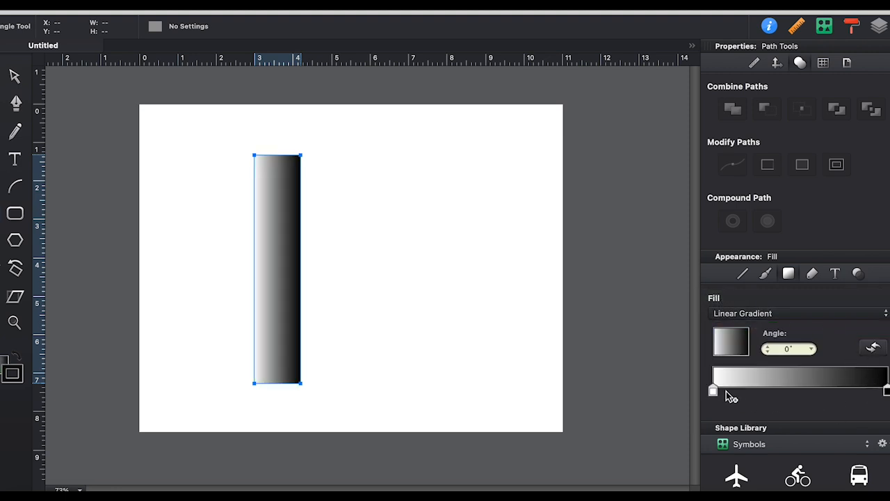
left_click_drag(679, 12, 651, 10)
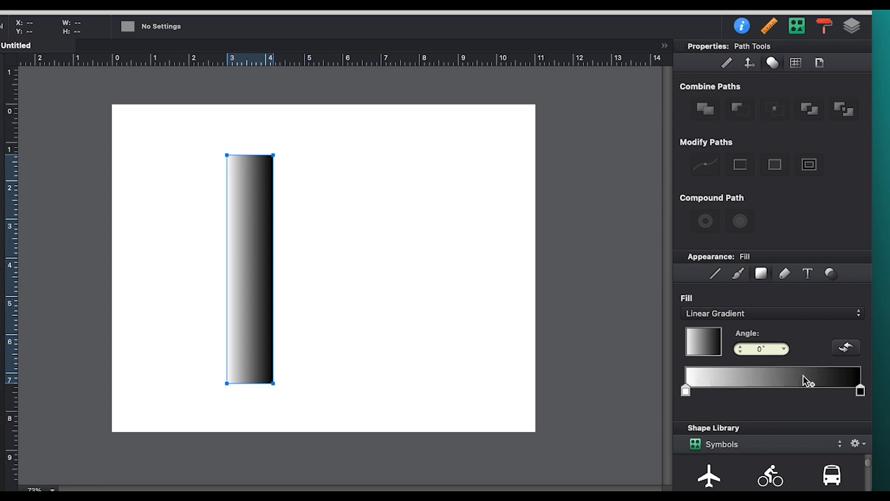
- Set the gradient's black end stop to dark green, hex 249801
left_click(860, 390)
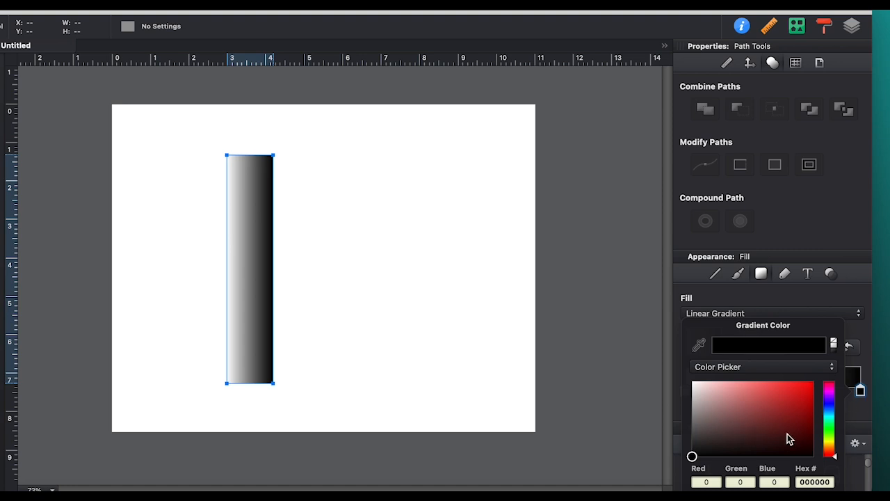
left_click_drag(834, 455, 831, 435)
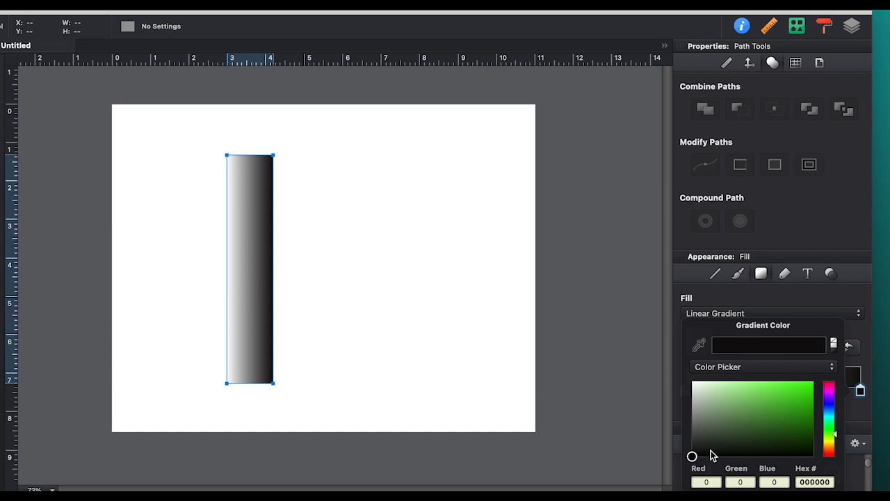
left_click_drag(693, 454, 812, 416)
mouse_move(817, 414)
left_mouse_down()
mouse_move(817, 402)
mouse_move(812, 411)
left_mouse_up()
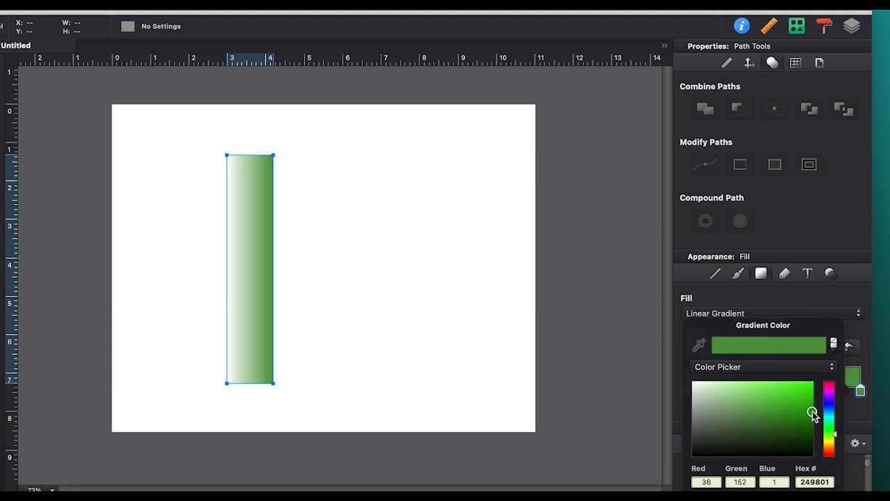
left_click(859, 421)
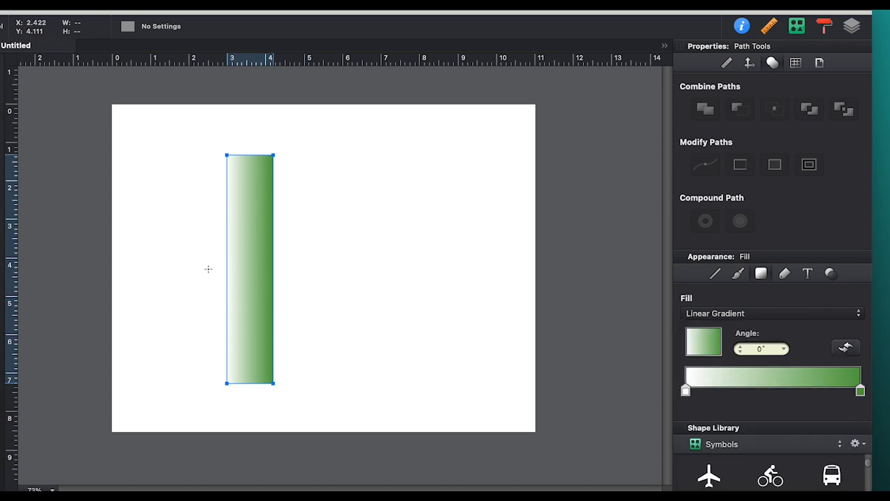
- Sample a mid green from the rectangle for the gradient's white start stop and deny the screen recording request
left_click(686, 392)
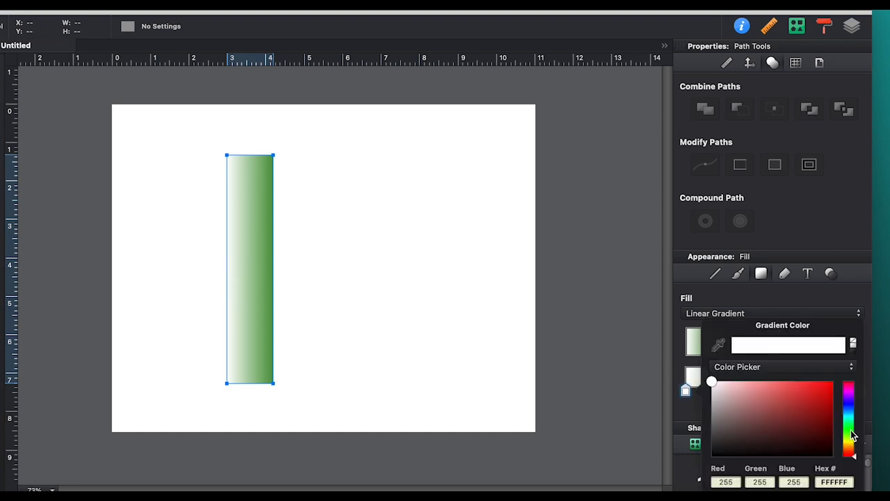
left_click(718, 344)
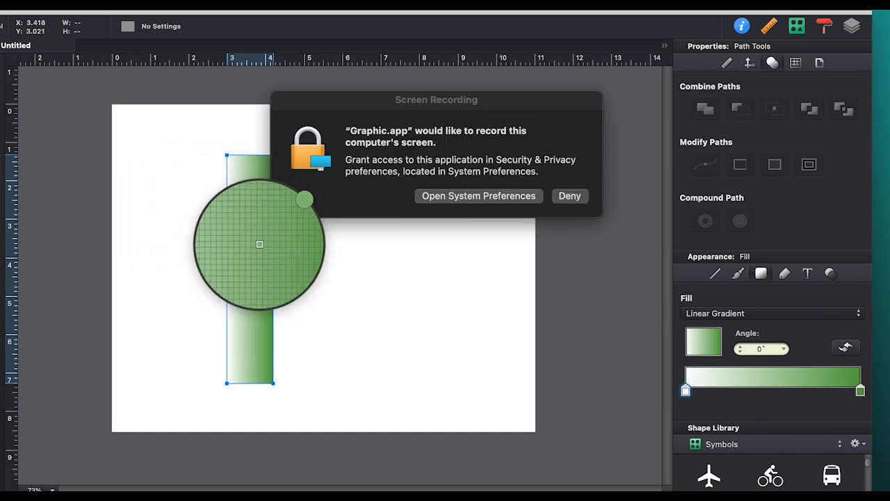
left_click(260, 244)
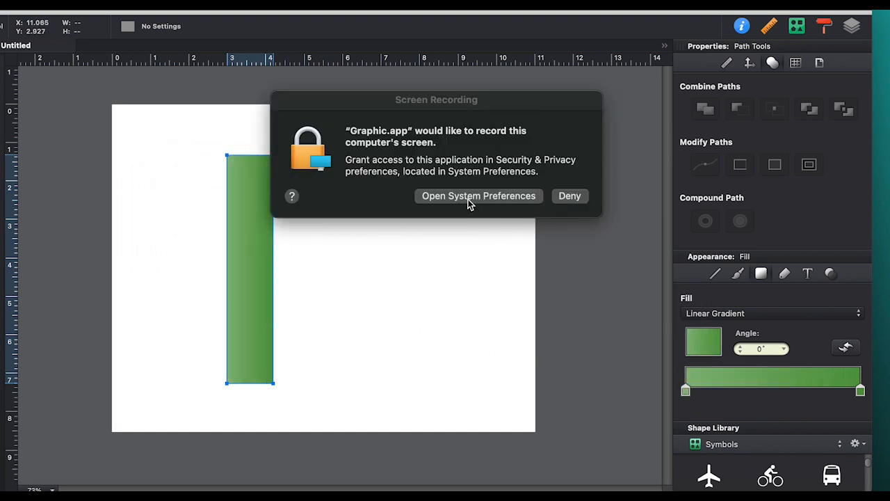
left_click(449, 107)
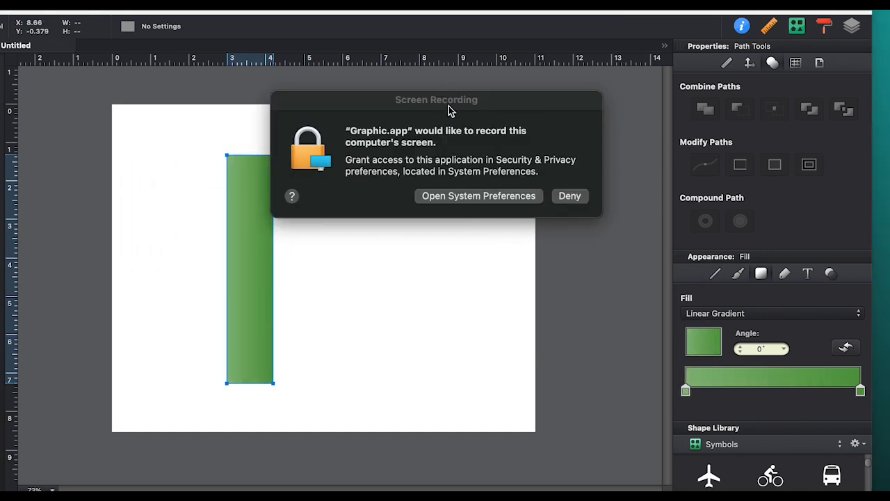
left_click(570, 196)
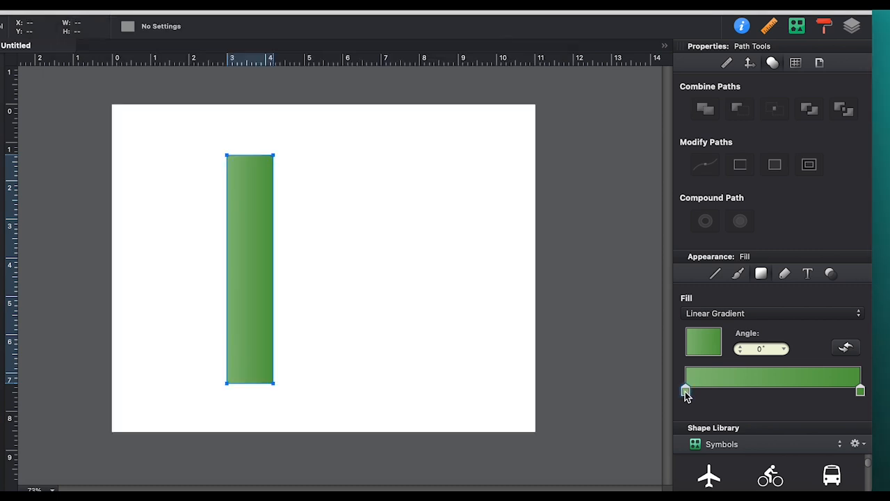
- Lighten the gradient's start stop to pale green, hex B9F7A8
left_click(685, 392)
mouse_move(752, 402)
left_mouse_down()
mouse_move(749, 411)
mouse_move(741, 390)
mouse_move(729, 388)
mouse_move(751, 387)
left_mouse_up()
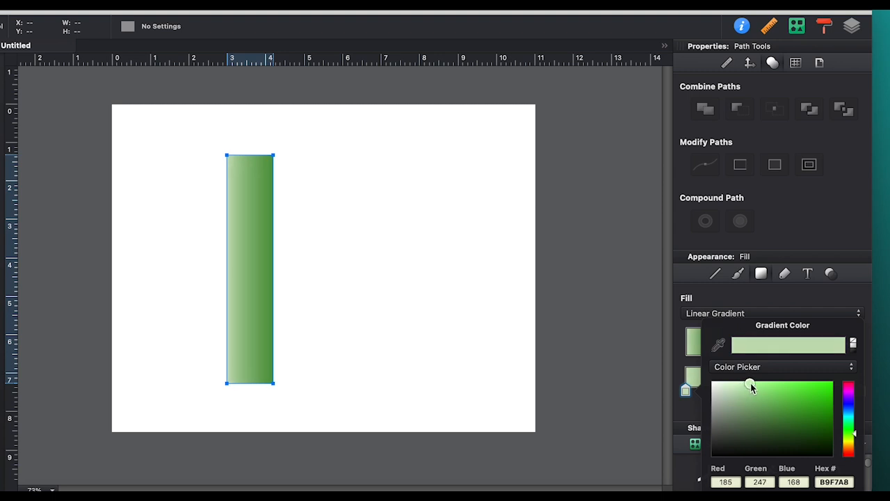
- Add a middle stop to the rectangle's gradient and colour it light green with 34% cyan, 0% magenta, 52% yellow and 0% black
left_click(636, 321)
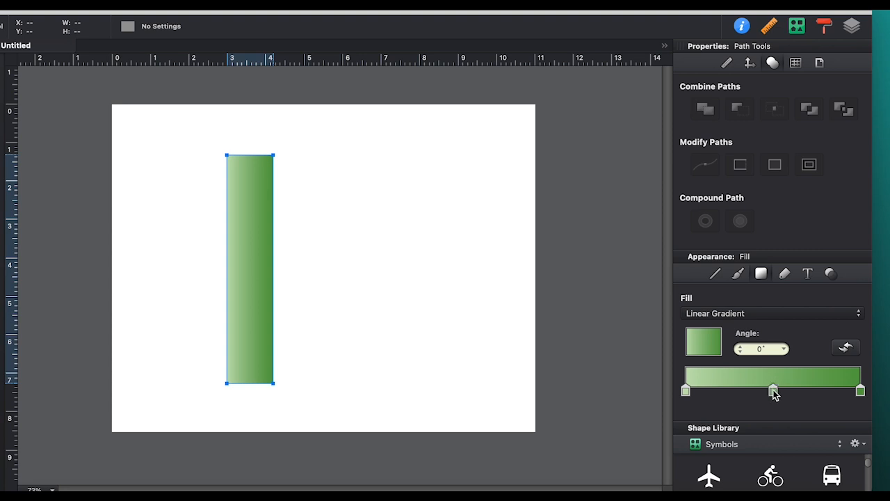
left_click(773, 392)
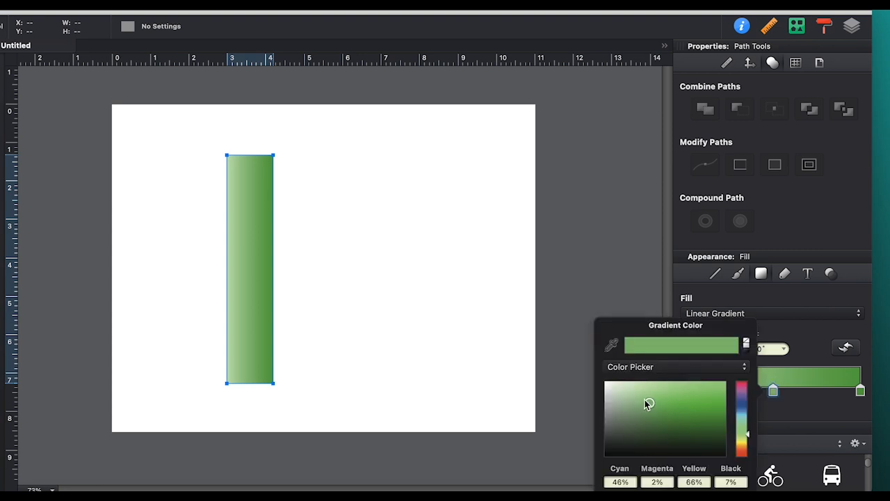
mouse_move(672, 400)
left_mouse_down()
mouse_move(691, 391)
mouse_move(665, 397)
mouse_move(680, 401)
mouse_move(683, 389)
mouse_move(653, 380)
mouse_move(680, 385)
left_mouse_up()
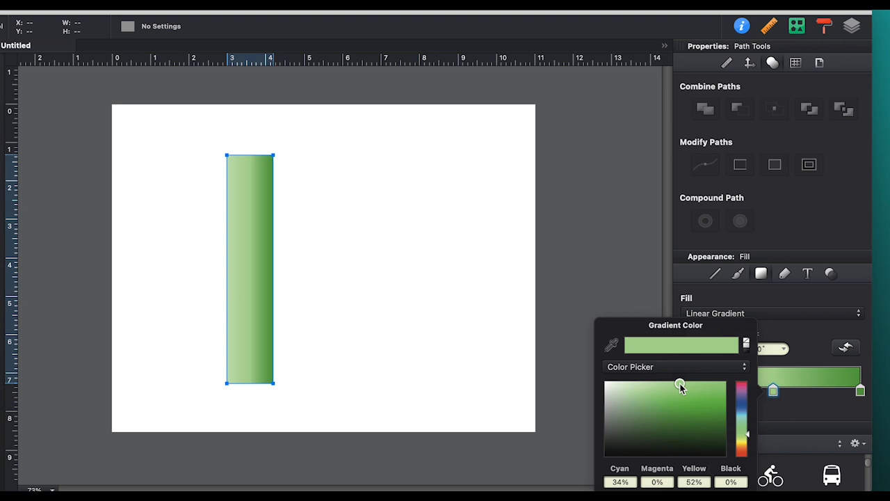
left_click(616, 272)
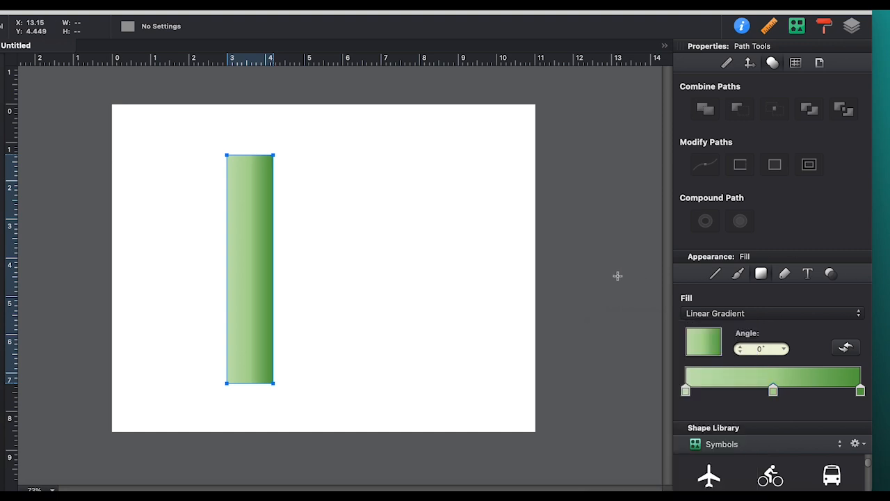
left_click(114, 127)
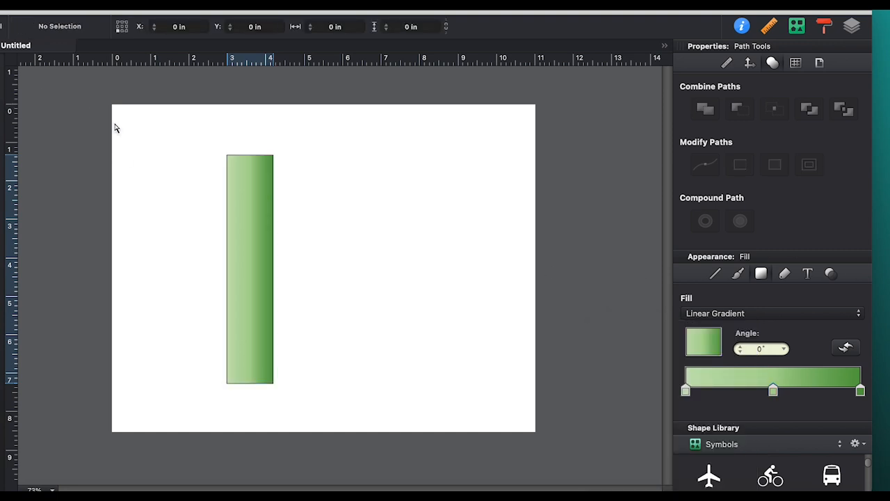
left_click(255, 219)
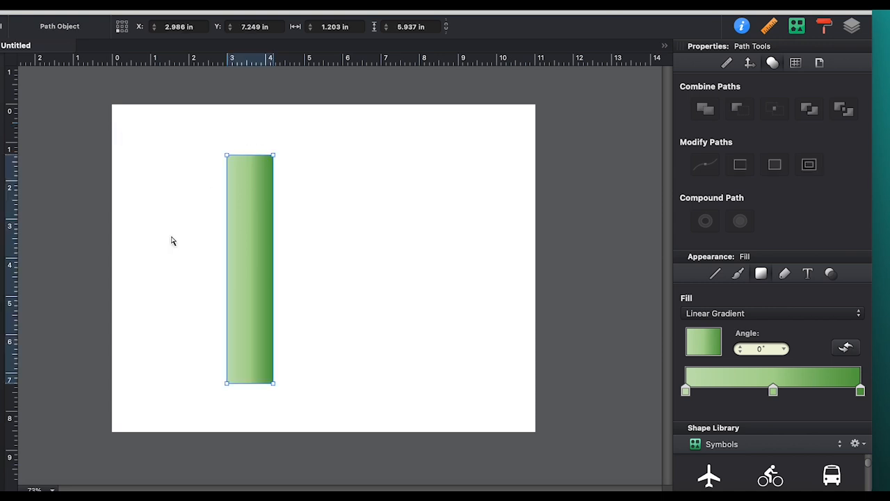
left_click(291, 278)
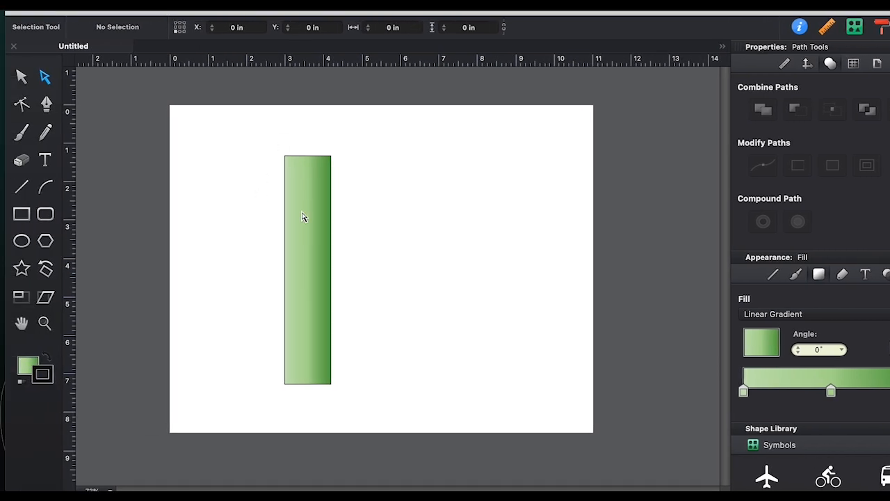
- Remove the green rectangle's black stroke and dismiss the low disk space notification
left_click(44, 323)
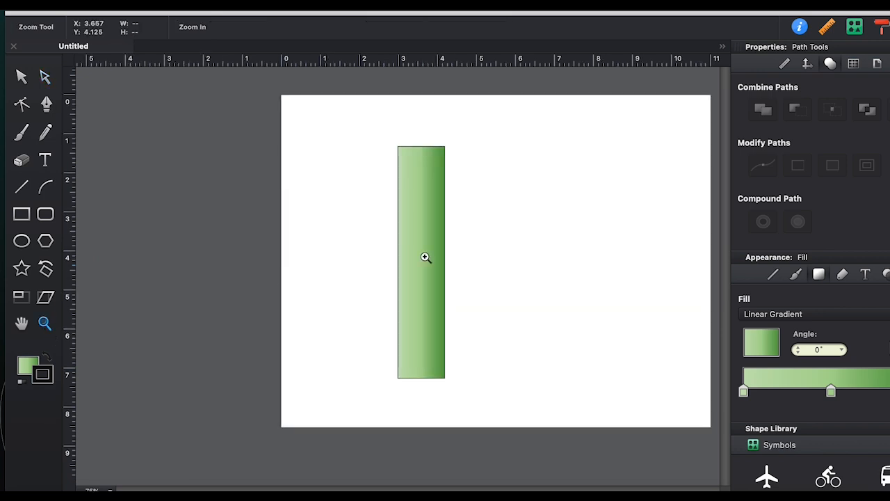
left_click(423, 258)
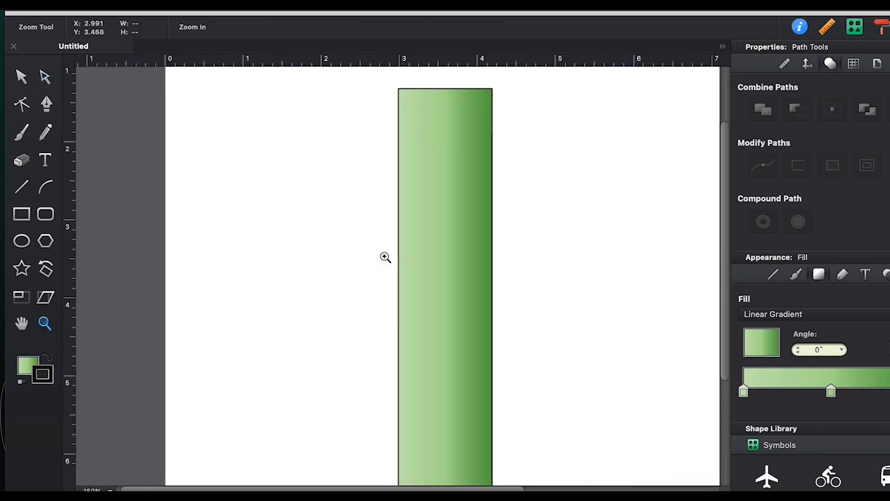
left_click(23, 78)
left_click(436, 148)
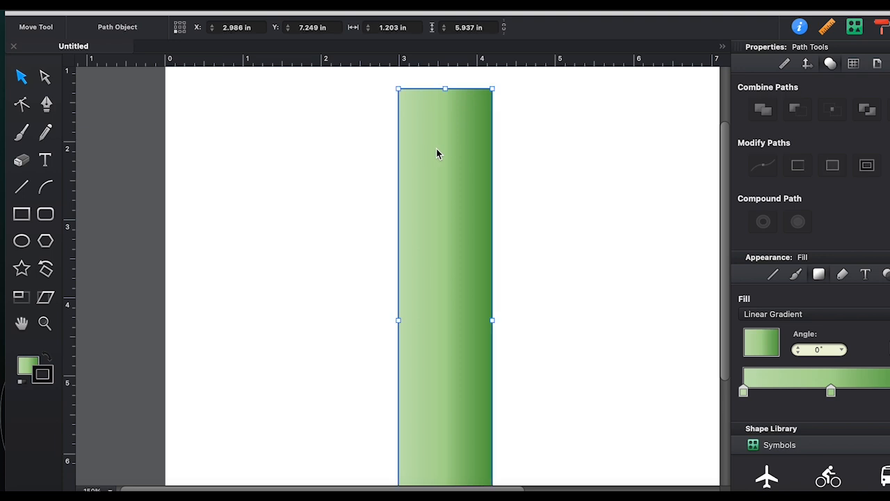
left_click(43, 376)
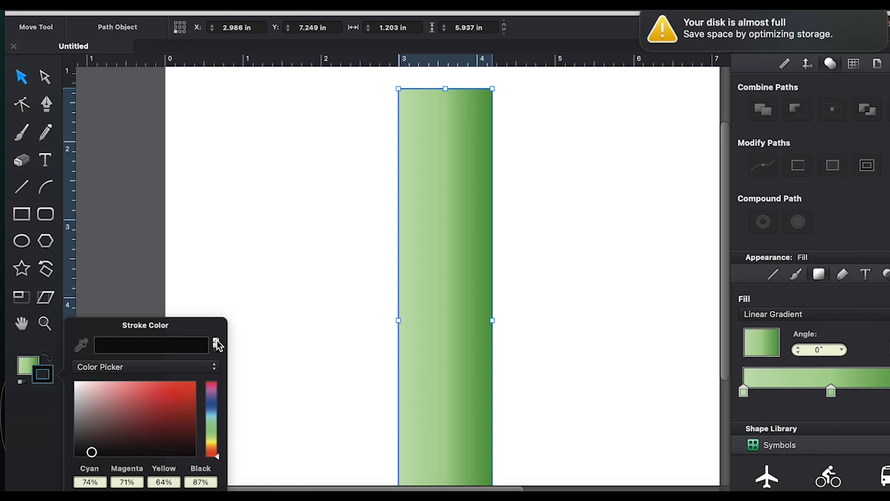
left_click(216, 344)
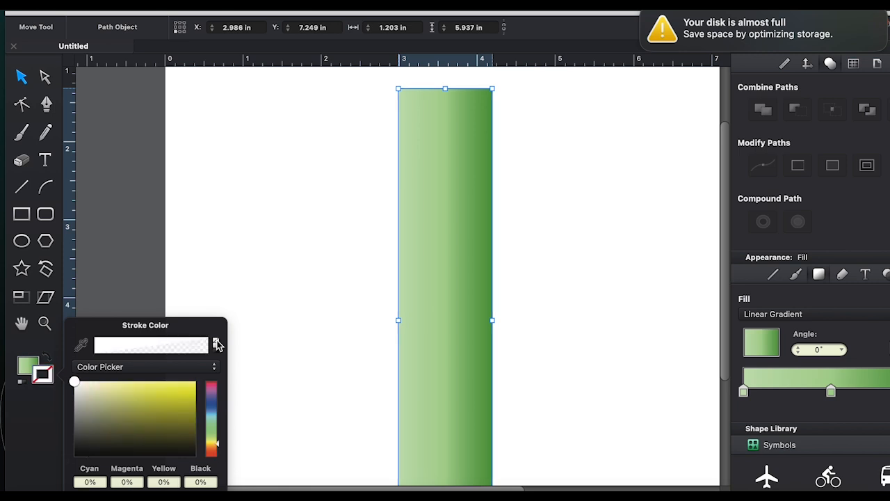
mouse_move(769, 33)
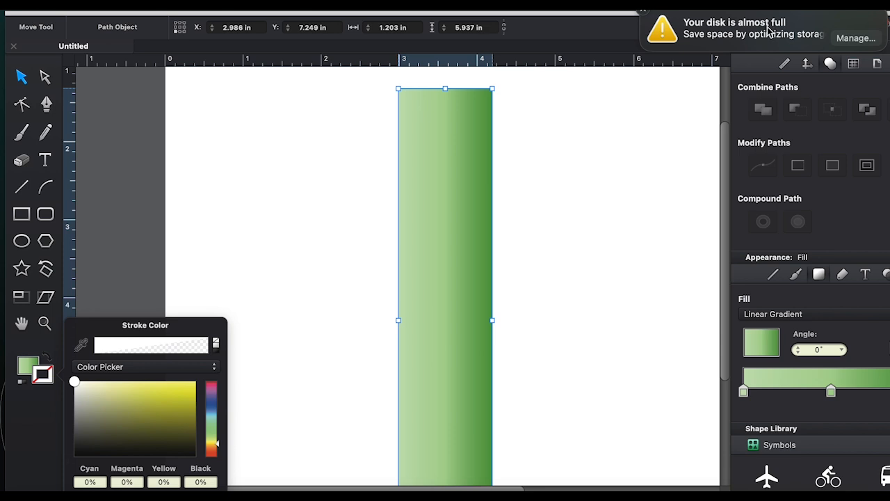
left_click(644, 15)
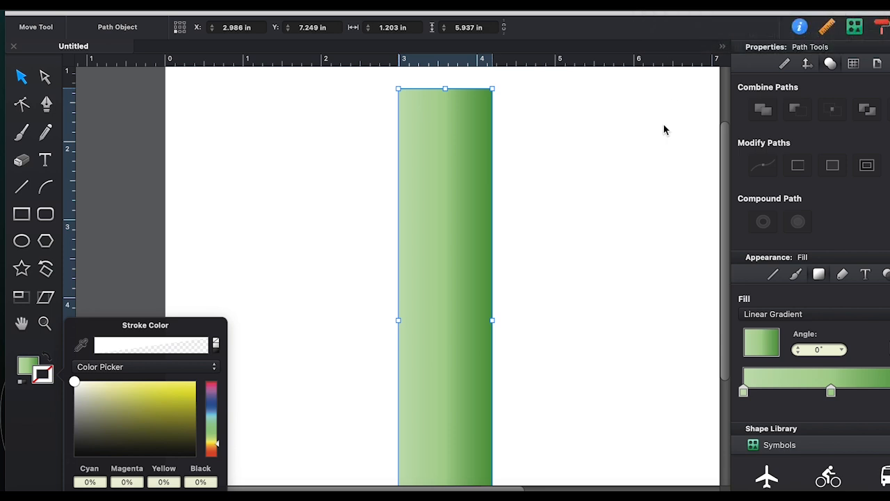
left_click(270, 205)
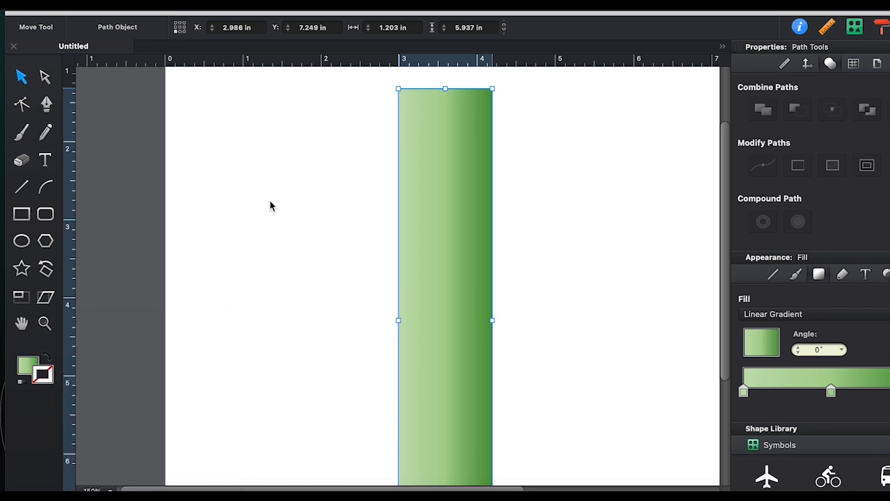
left_click(354, 167)
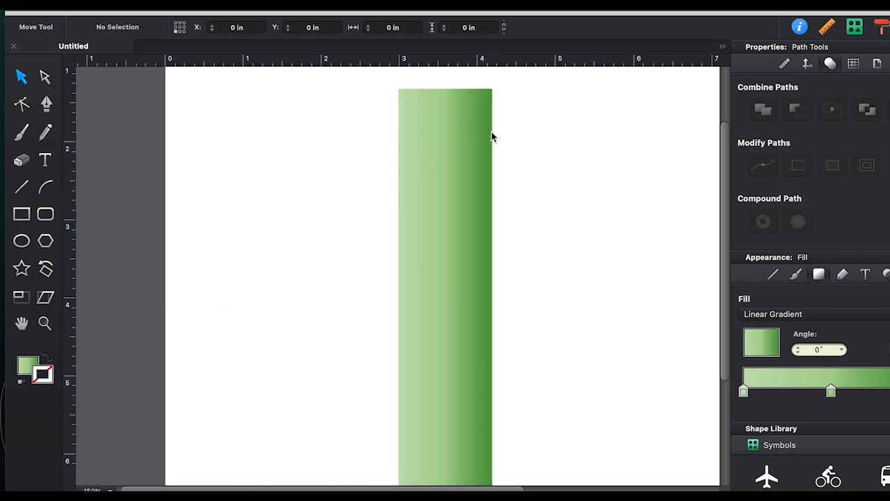
- Move the rectangle to about X 2.356 in, Y 7.219 in and add an anchor point midway along its top edge
left_click_drag(461, 188, 413, 187)
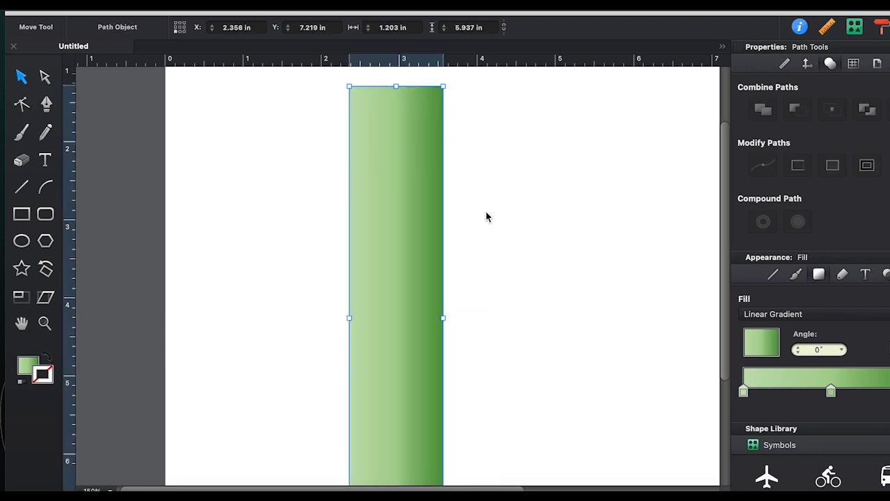
scroll(485, 210, "down", 3)
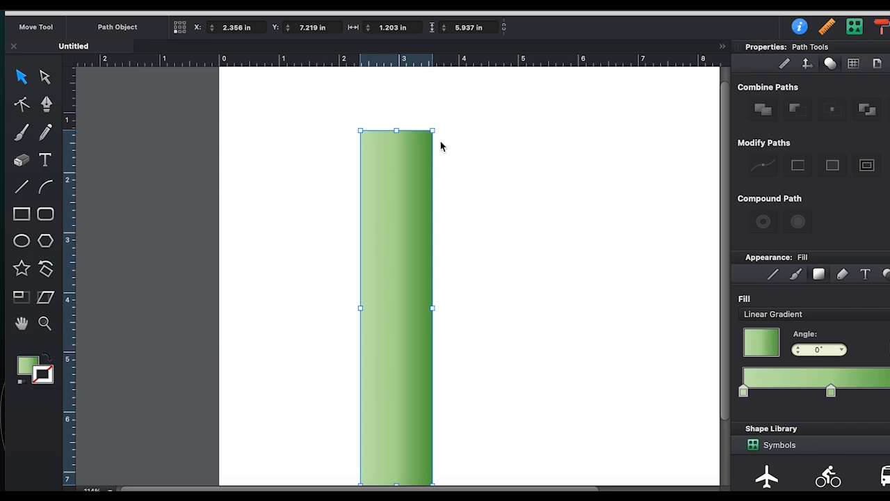
left_click(45, 77)
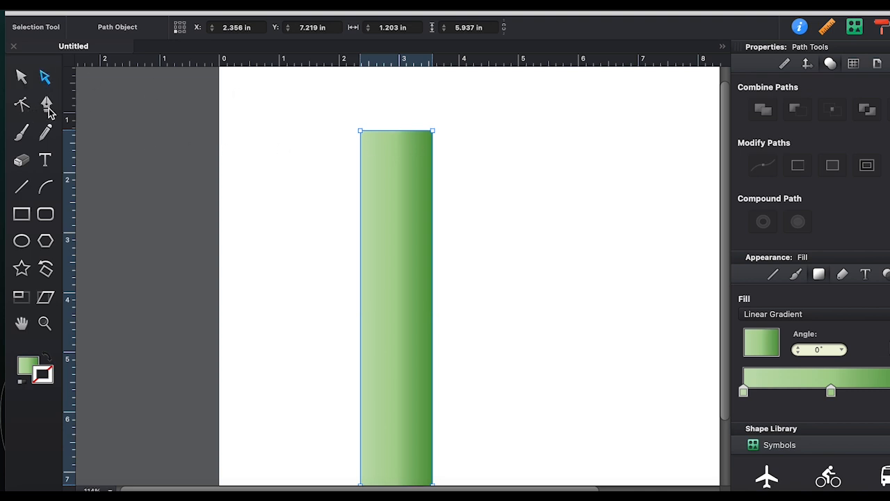
left_click(48, 108)
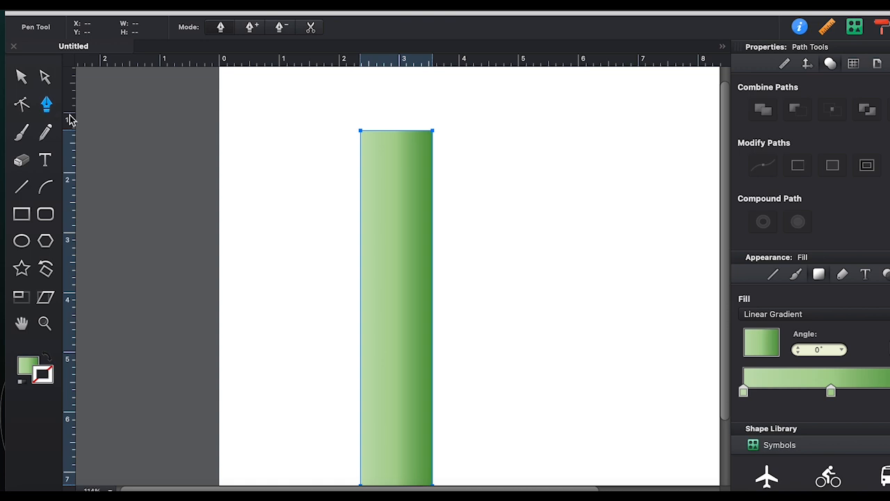
left_click(256, 26)
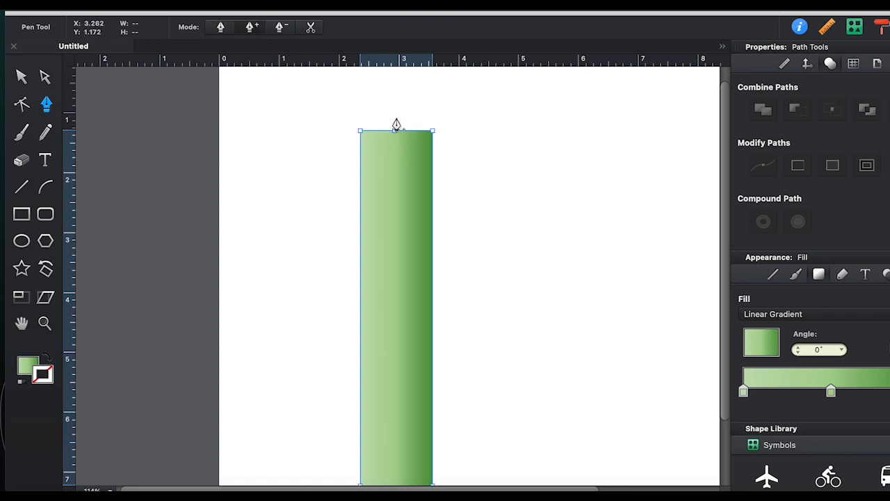
- Convert the top edge's middle point to a smooth point and lower it to about Y 1.522 in, curving the edge inward
left_click(22, 104)
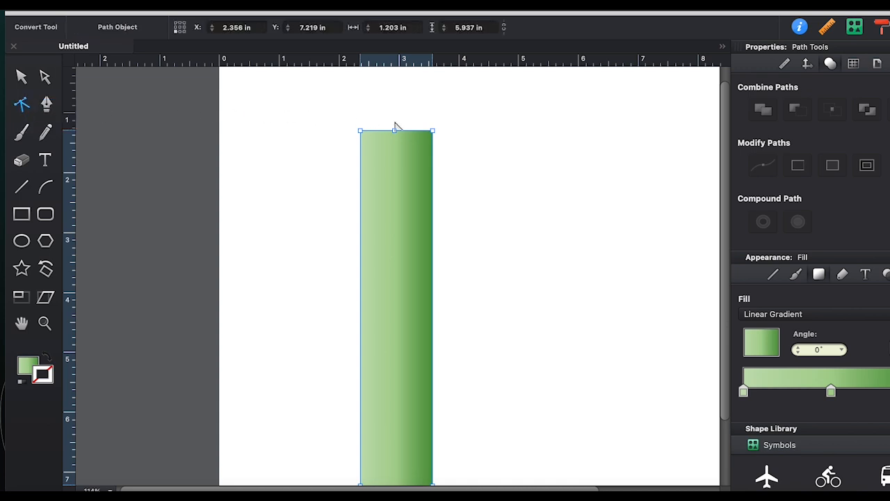
left_click_drag(394, 134, 425, 134)
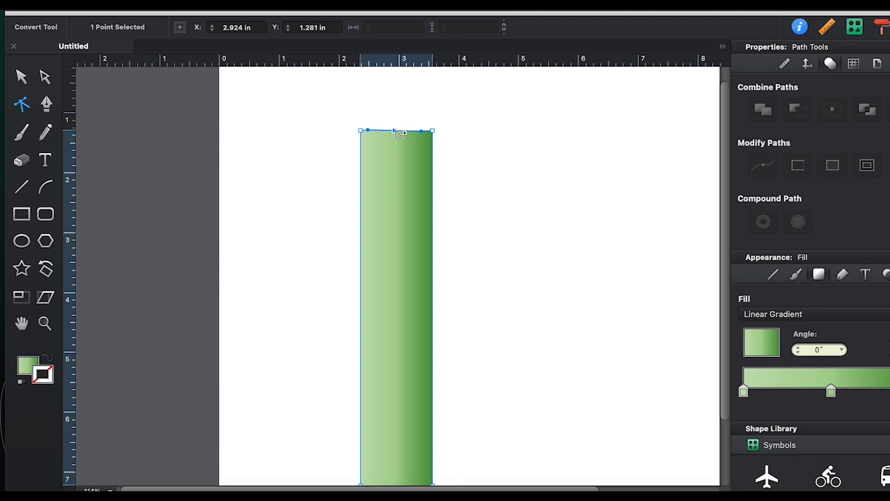
mouse_move(397, 132)
left_mouse_down()
mouse_move(406, 143)
mouse_move(412, 131)
left_mouse_up()
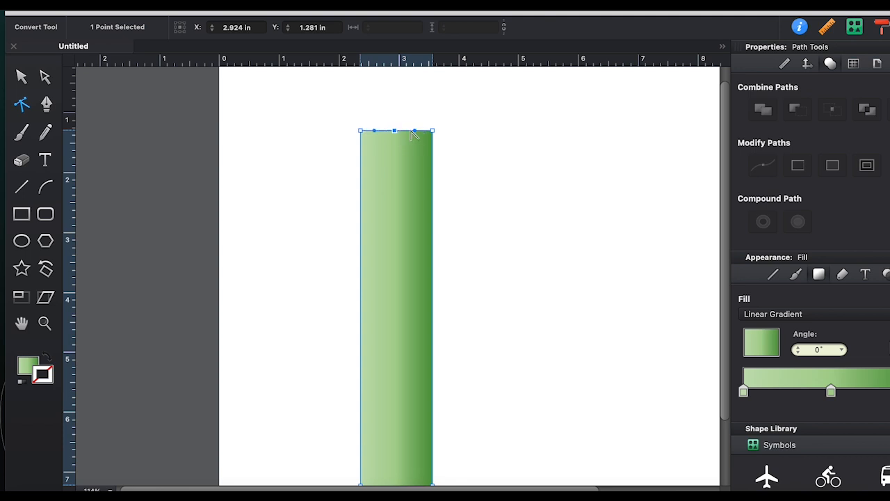
left_click(45, 78)
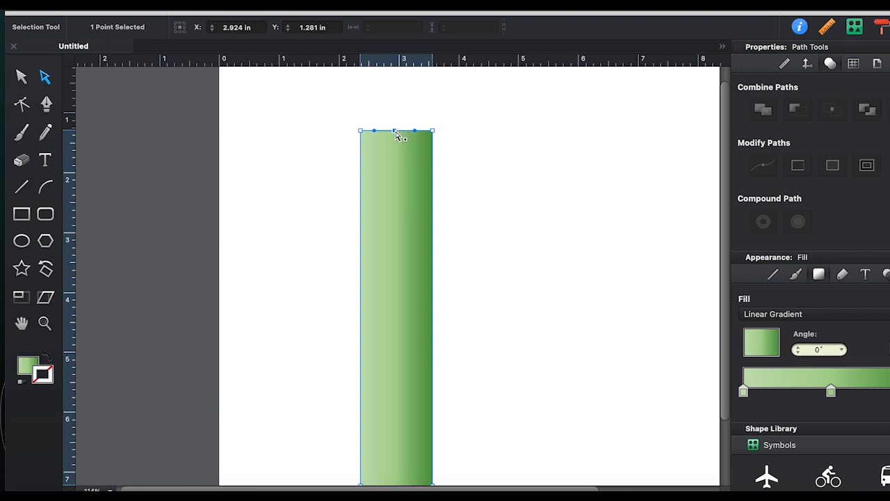
left_click_drag(396, 131, 397, 147)
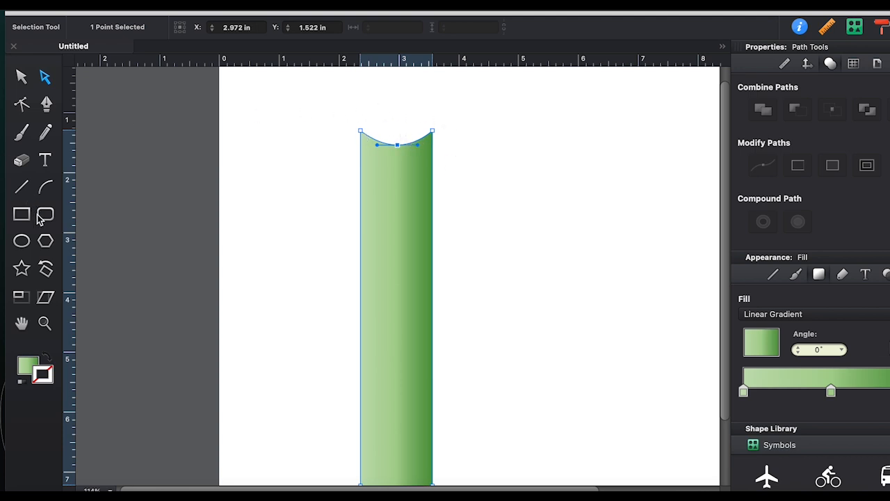
- Draw an ellipse about 1.203 in wide and 0.326 in high just above the column, matching its width
left_click(21, 239)
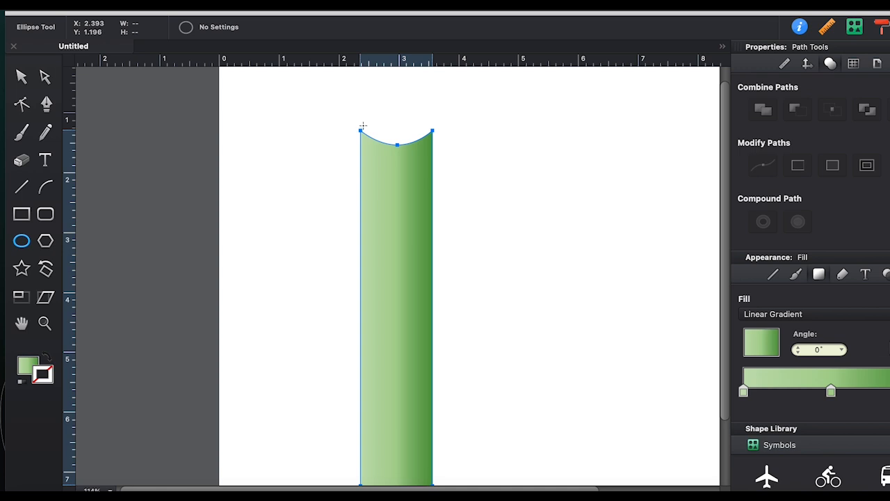
left_click_drag(363, 126, 417, 118)
left_click(22, 77)
left_click(464, 127)
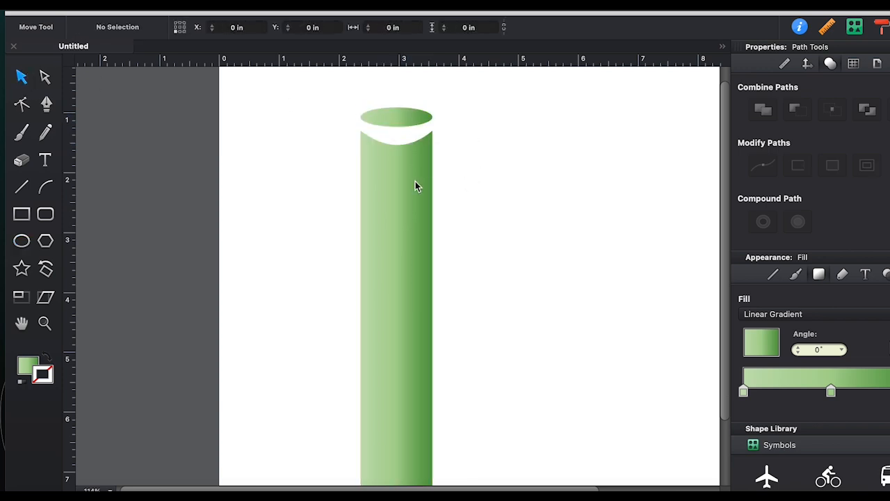
- Move the ellipse down onto the column's concave top and increase its height to about 0.471 in
left_click(402, 119)
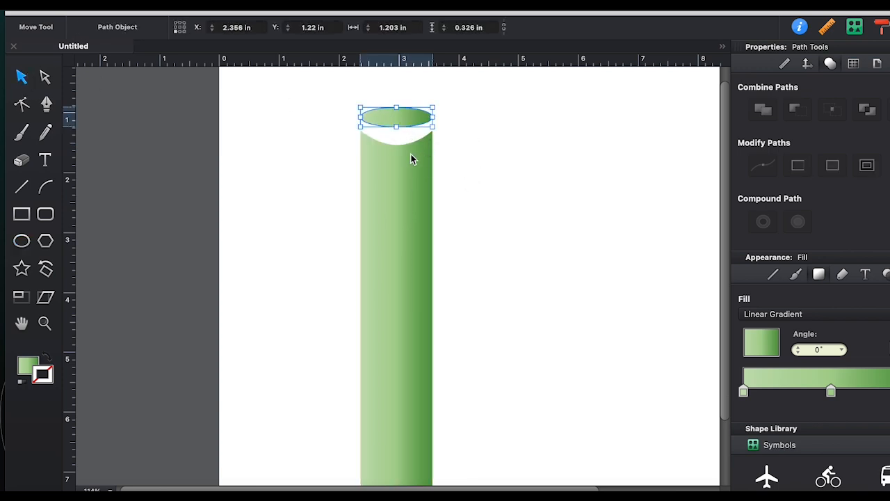
left_click(461, 165)
left_click(411, 161)
left_click(397, 119)
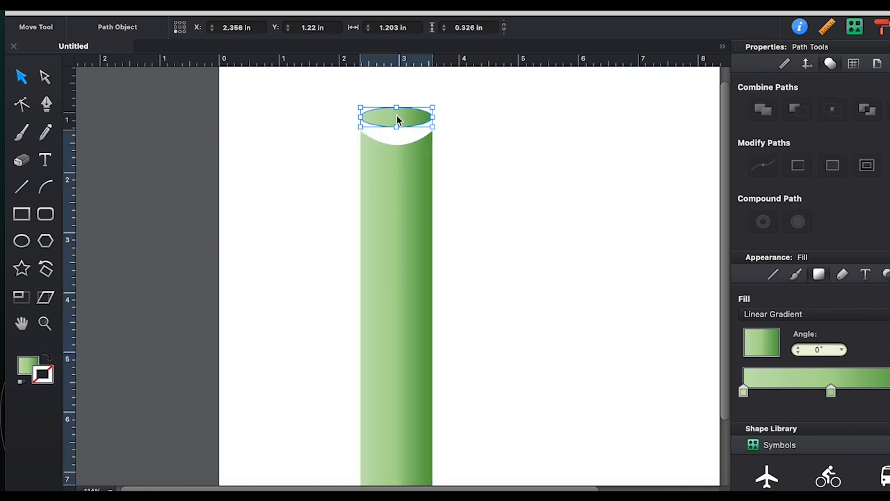
mouse_move(397, 120)
left_mouse_down()
mouse_move(402, 139)
mouse_move(396, 120)
left_mouse_up()
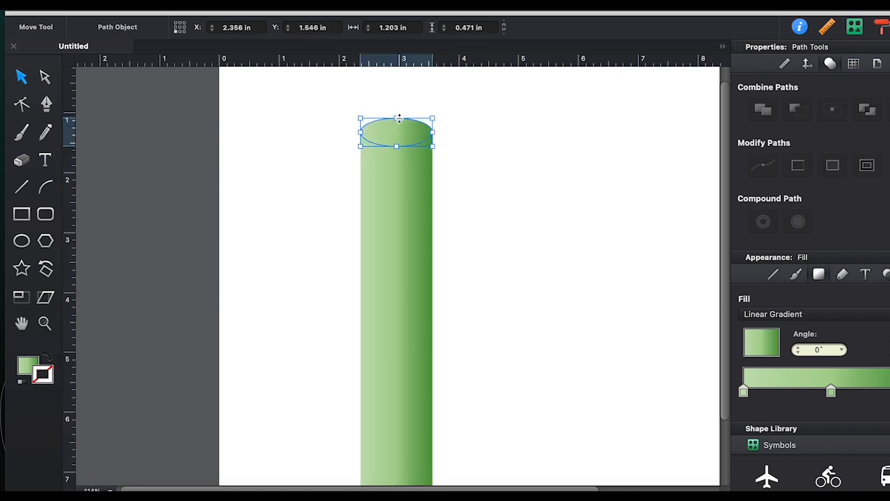
left_click(487, 129)
- Adjust the ellipse's vertical position to about Y 1.534 in so it fits the column's curved top edge
left_click(408, 169)
left_click(404, 143)
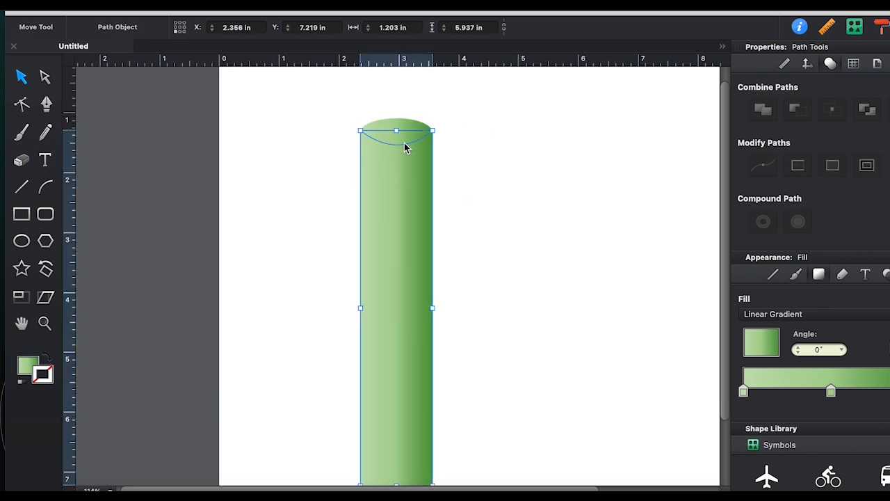
left_click_drag(404, 143, 404, 134)
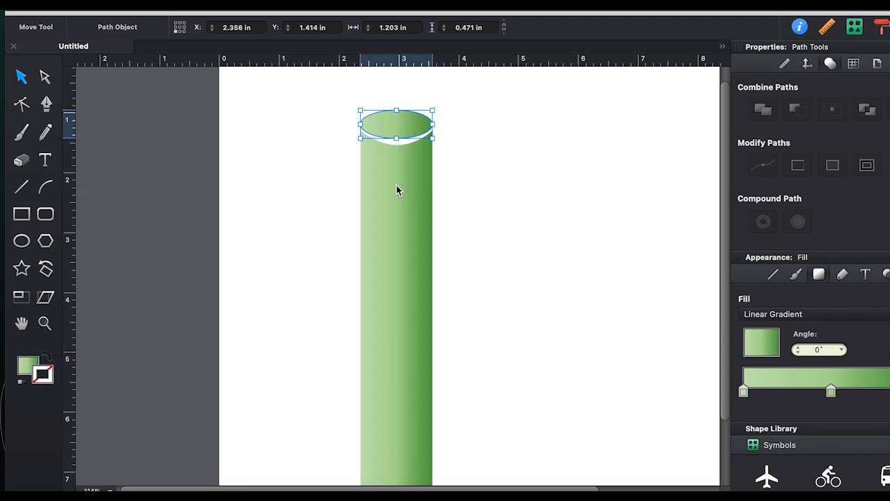
left_click_drag(403, 130, 403, 137)
left_click(474, 143)
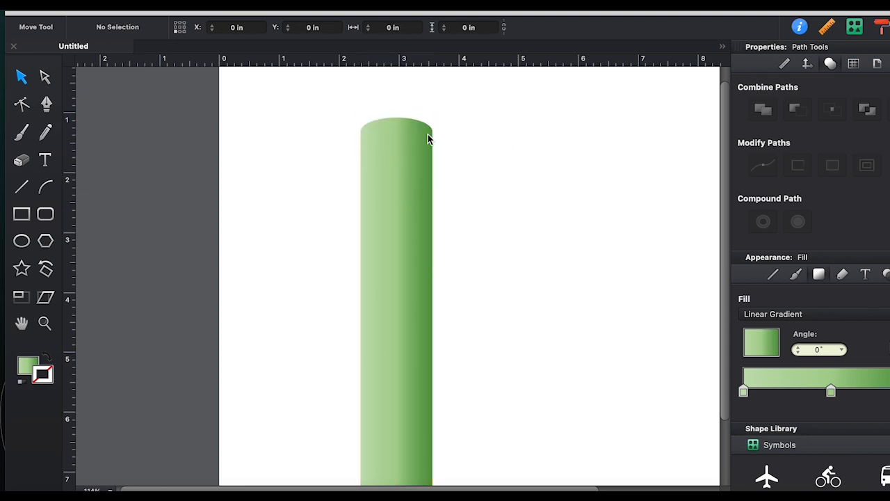
left_click(407, 136)
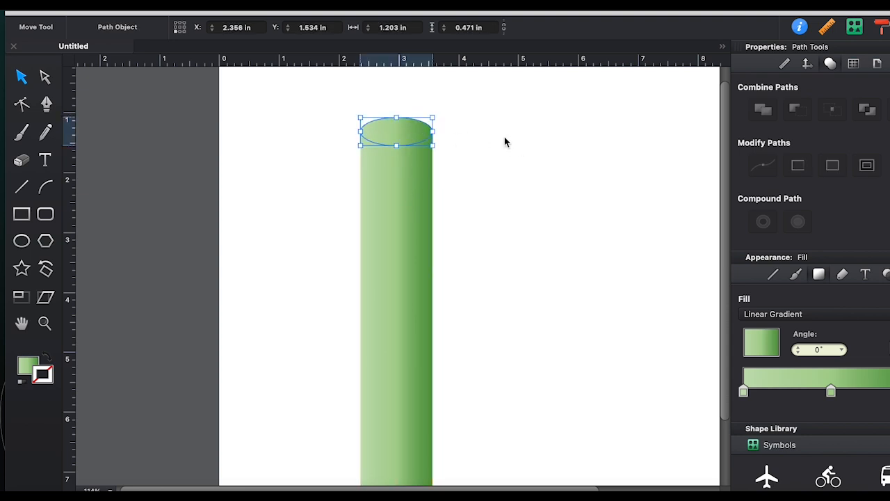
- Fill the ellipse cap with the green radial gradient preset, changed to a 90° Linear Gradient with its colour order reversed
left_click(30, 366)
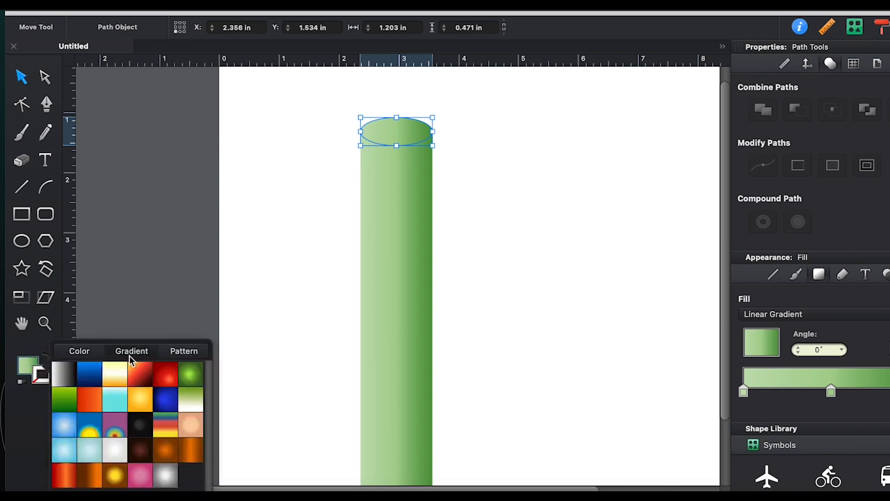
left_click(191, 374)
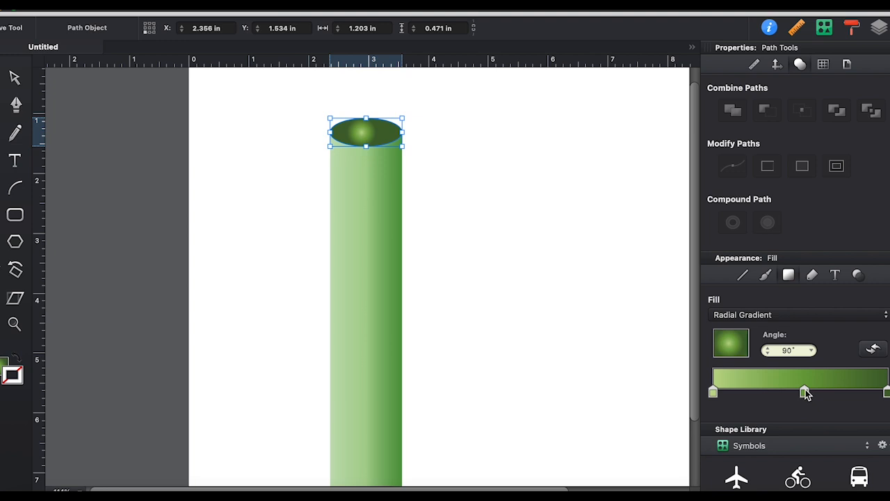
left_click(790, 315)
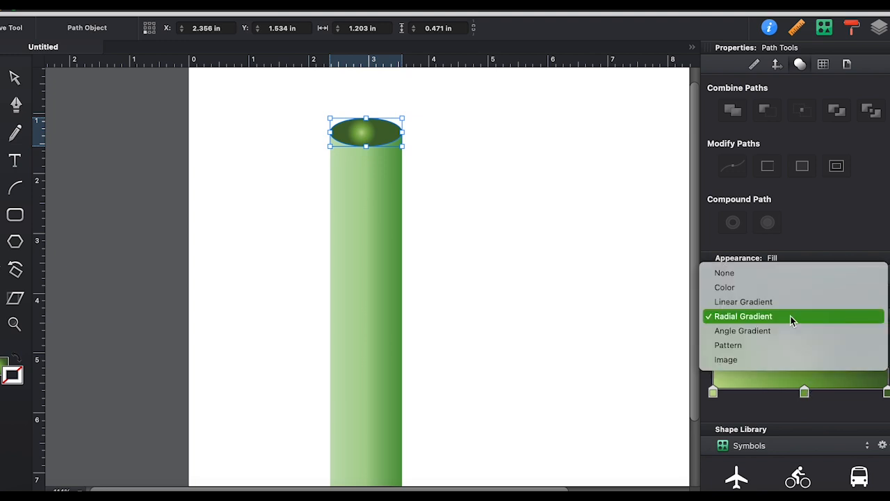
left_click(786, 301)
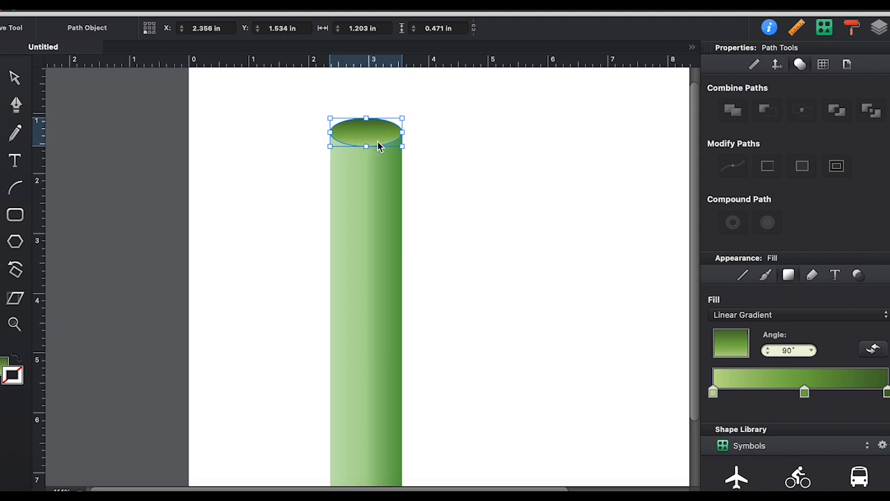
left_click(873, 351)
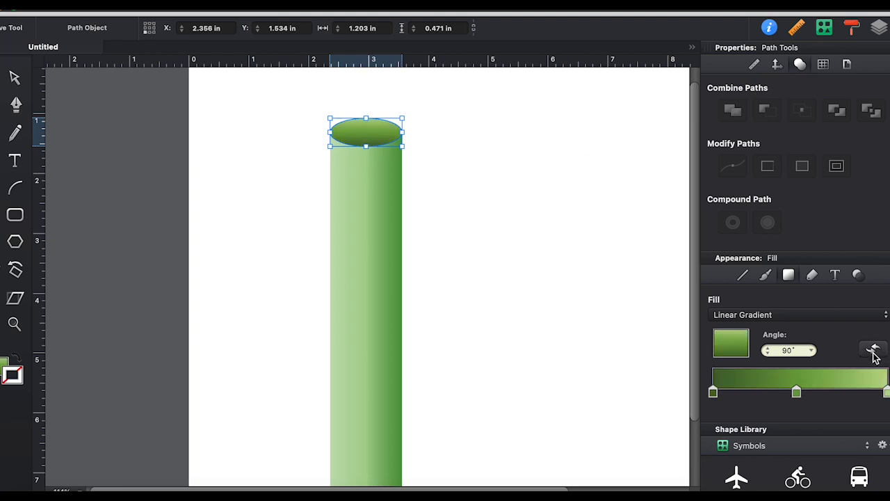
left_click(561, 297)
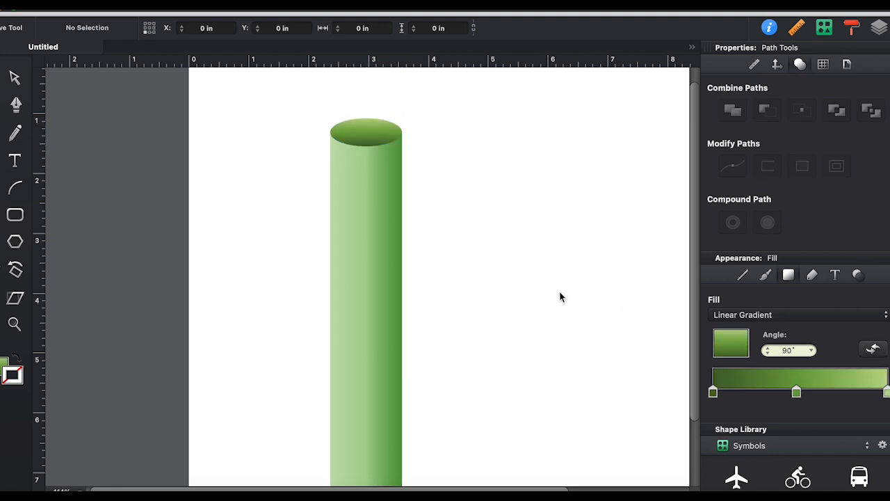
- Send the ellipse cap to the back, behind the column
left_click(372, 140)
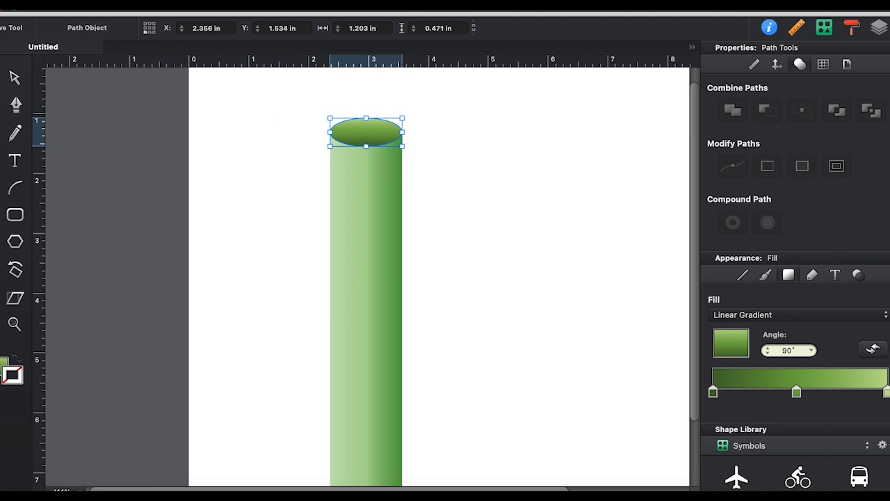
left_click(183, 6)
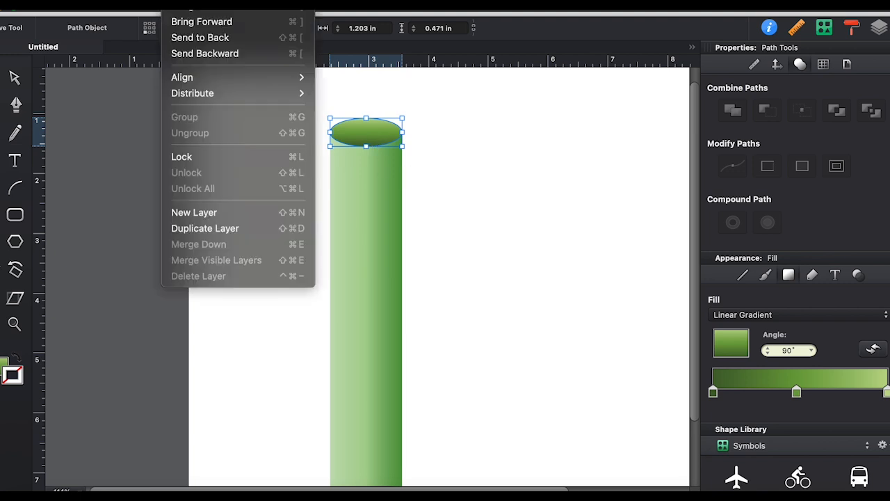
left_click(202, 38)
left_click(500, 124)
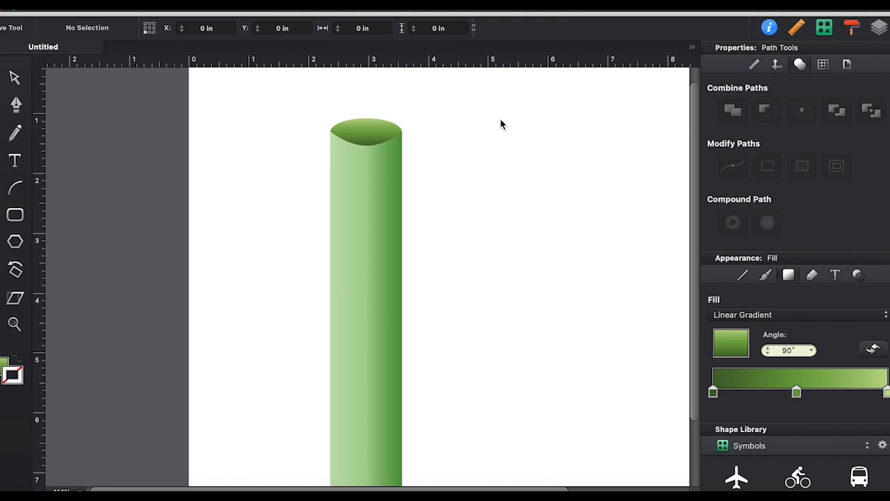
- Raise the middle point of the column's curved top edge to about Y 1.438 in
left_click(14, 78)
left_click(370, 150)
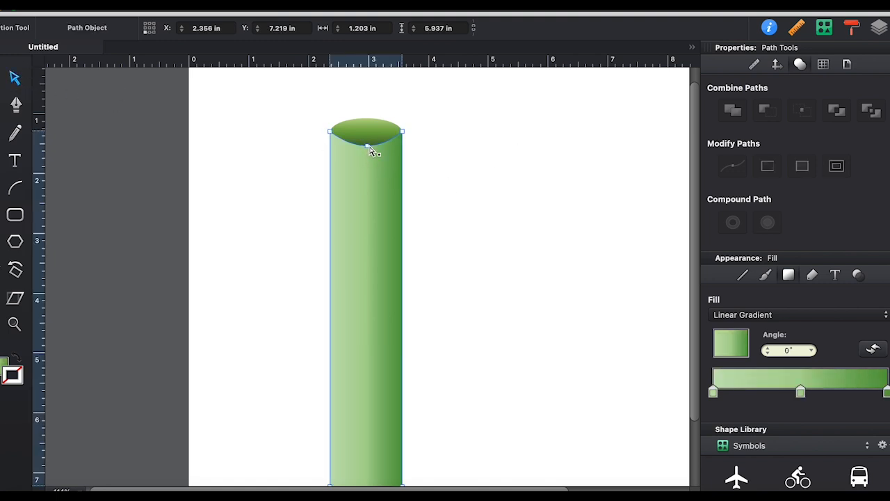
left_click_drag(368, 146, 367, 140)
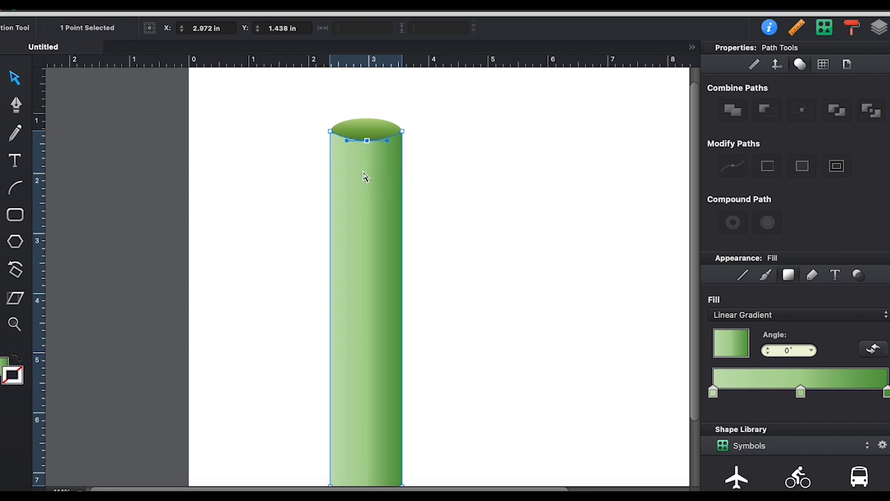
- Lower the ellipse cap's upper edge slightly so it suits the shallower curve of the column
left_click(364, 119)
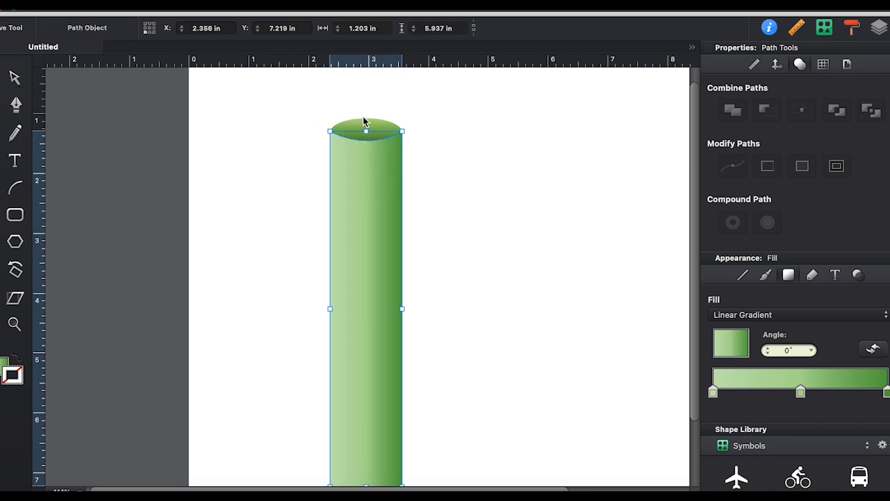
left_click(398, 117)
left_click(374, 130)
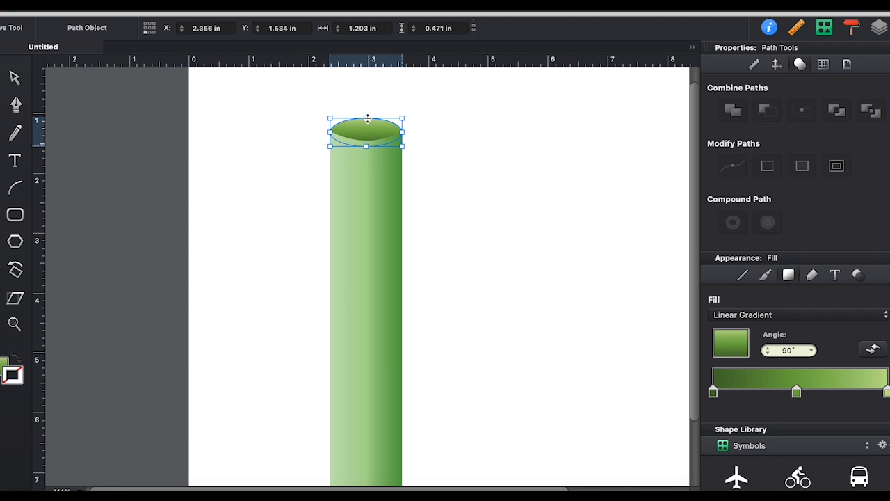
left_click_drag(366, 118, 367, 122)
left_click(462, 137)
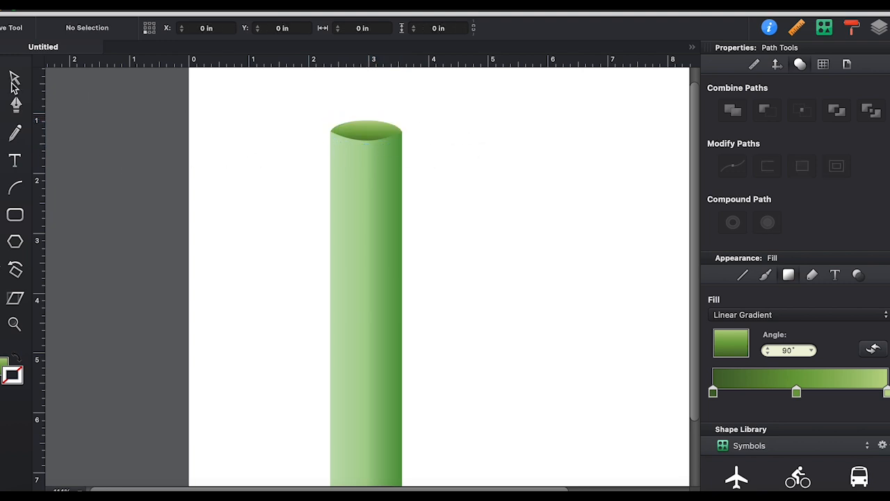
- Lengthen the curve handles of the middle point on the column's top edge to make the curve rounder
left_click(14, 77)
left_click(373, 144)
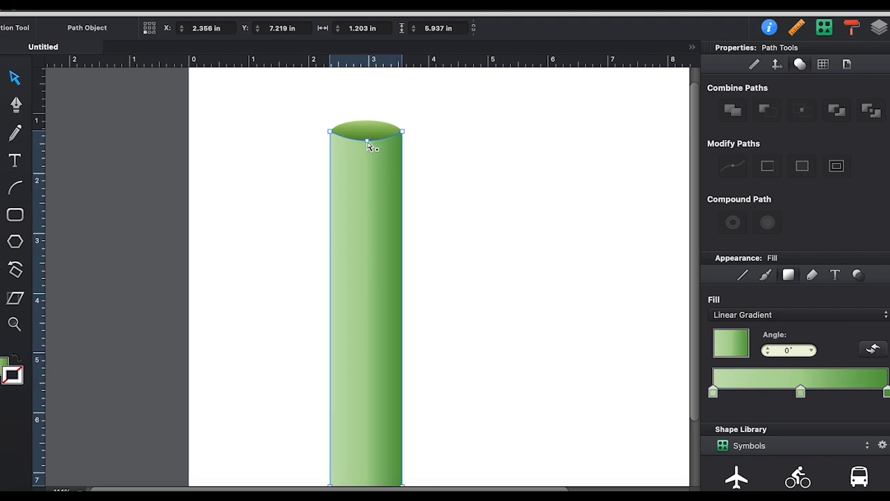
left_click(368, 141)
left_click_drag(348, 142, 337, 142)
left_click_drag(389, 146, 369, 131)
- Reduce the ellipse cap's height to about 0.374 in by lowering its upper edge
left_click(442, 148)
left_click(369, 132)
left_click(441, 150)
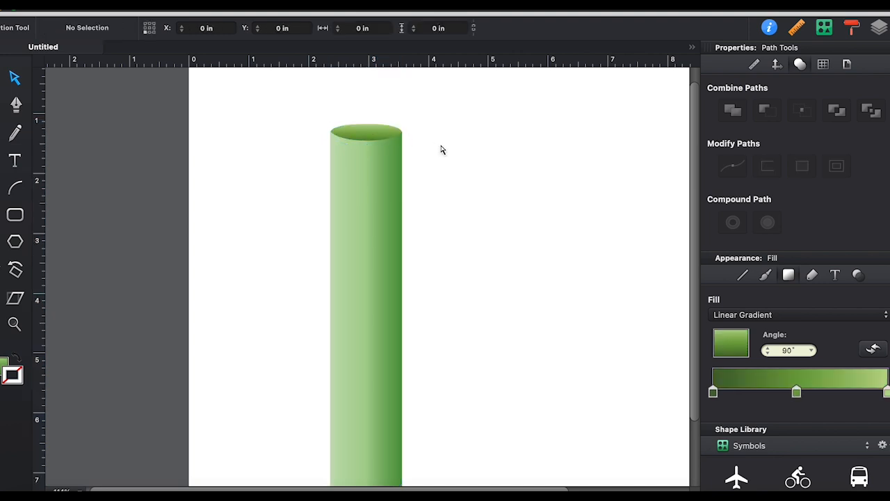
- Adjust both curve handles of the ellipse cap's uppermost point to fit the column's width
left_click(401, 133)
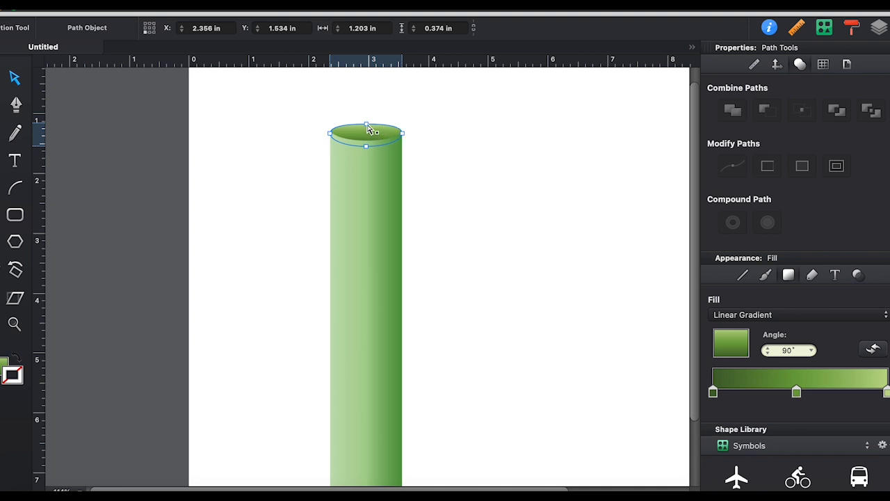
left_click(366, 126)
left_click_drag(404, 128, 407, 131)
left_click_drag(331, 128, 331, 129)
left_click(308, 120)
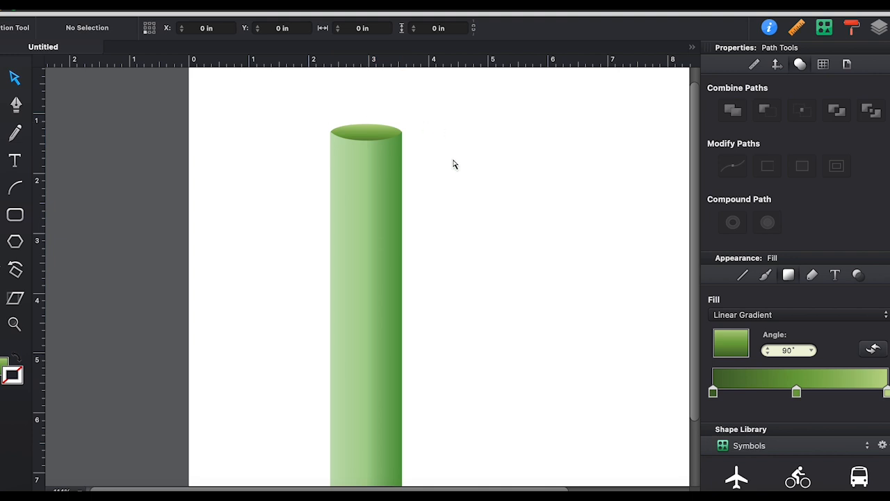
- Add an anchor point with the Pen tool at the middle of the column's bottom edge
left_click(0, 81)
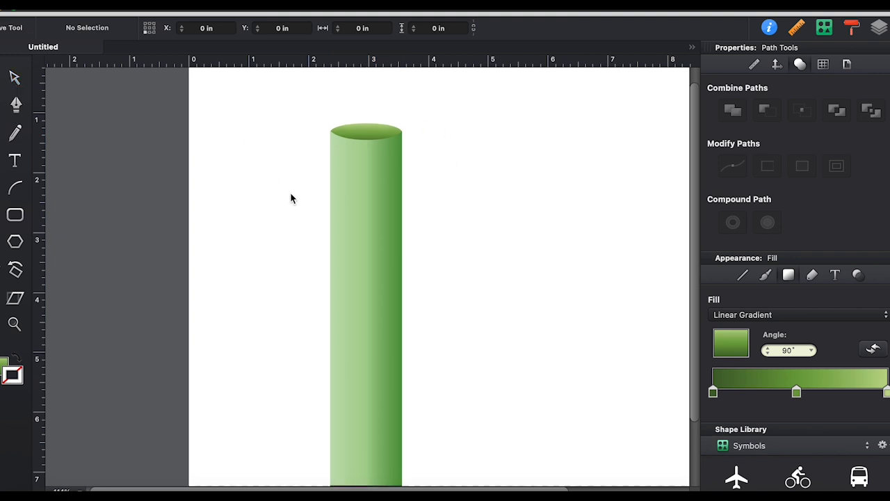
scroll(290, 197, "down", 15)
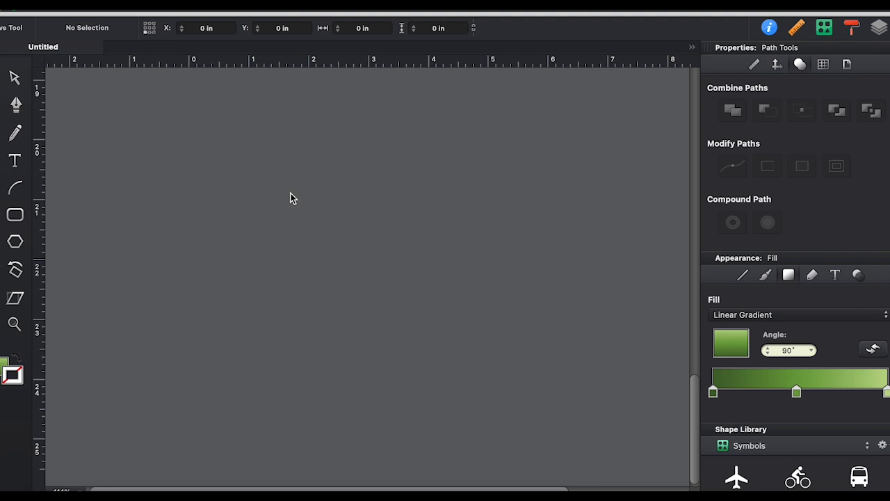
key("super+0")
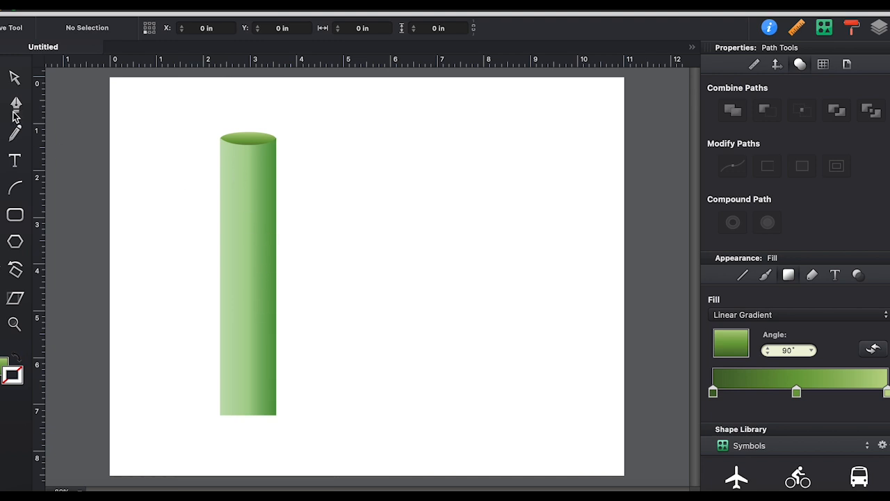
left_click(14, 77)
left_click(244, 409)
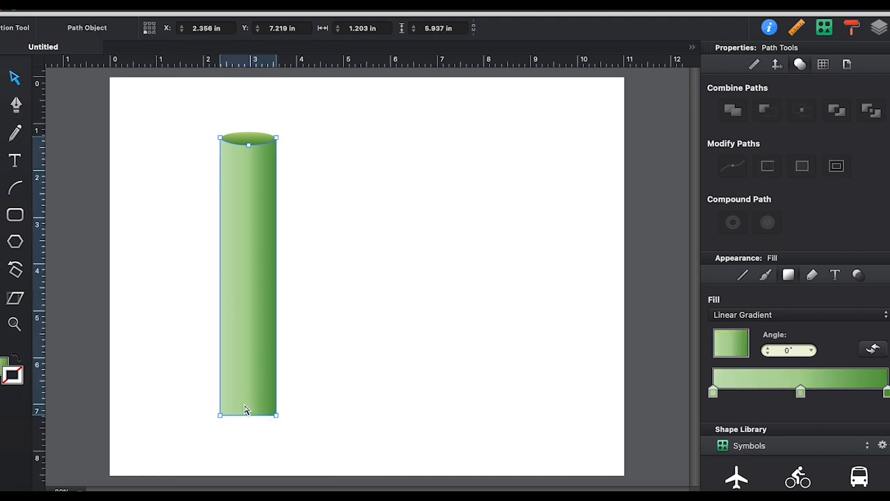
left_click(16, 105)
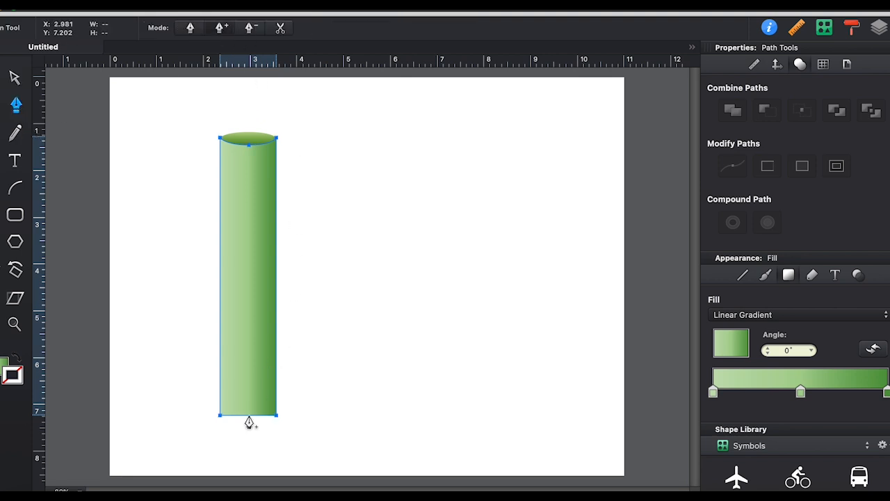
left_click(248, 417)
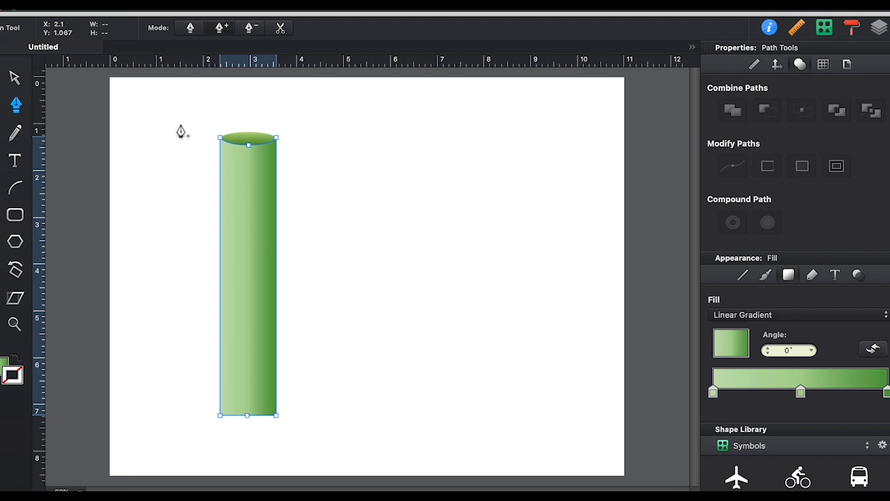
- Move the bottom edge's middle point down to about Y 7.511 in and convert it to a smooth point, curving the edge outward
left_click(15, 78)
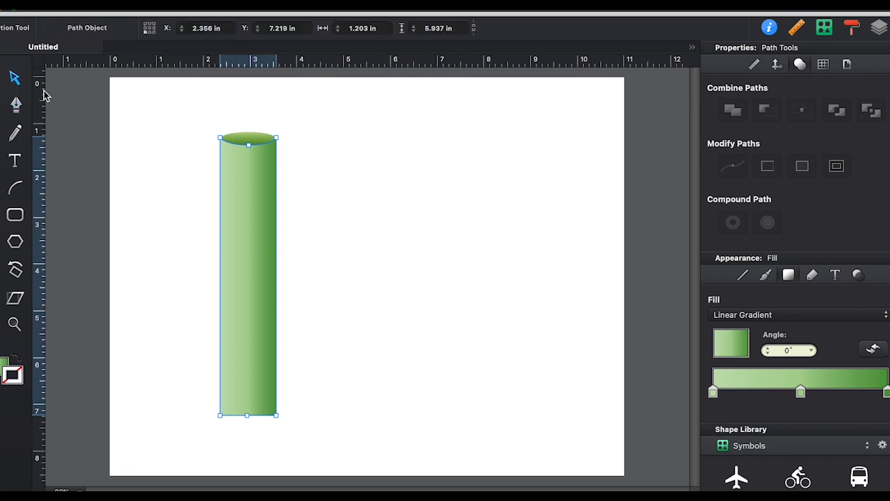
left_click(249, 416)
left_click_drag(248, 417, 249, 434)
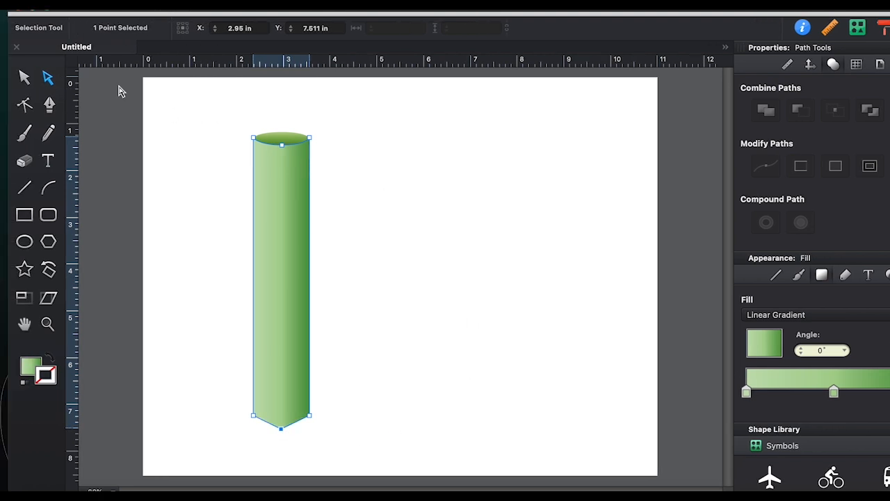
left_click(26, 106)
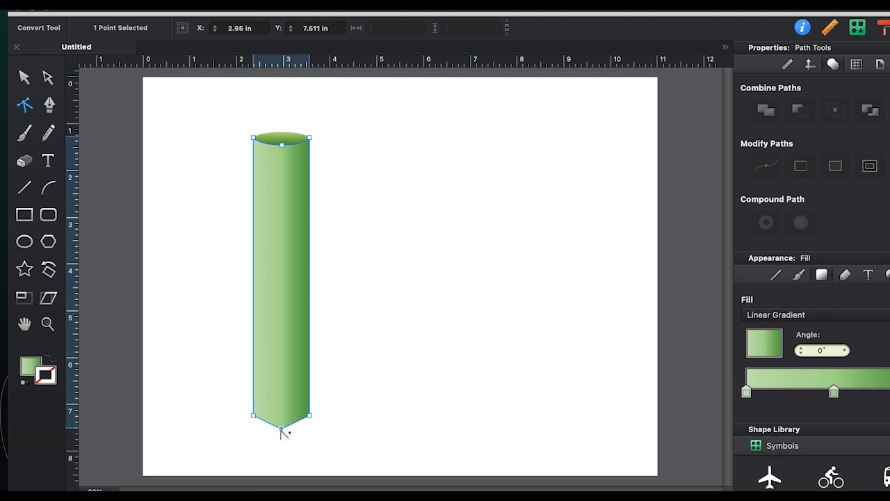
left_click_drag(281, 429, 262, 433)
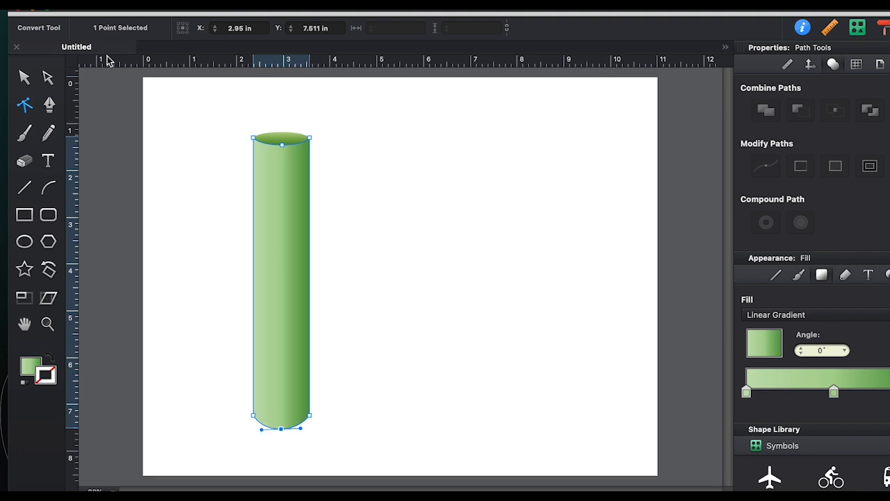
left_click(24, 76)
left_click(427, 203)
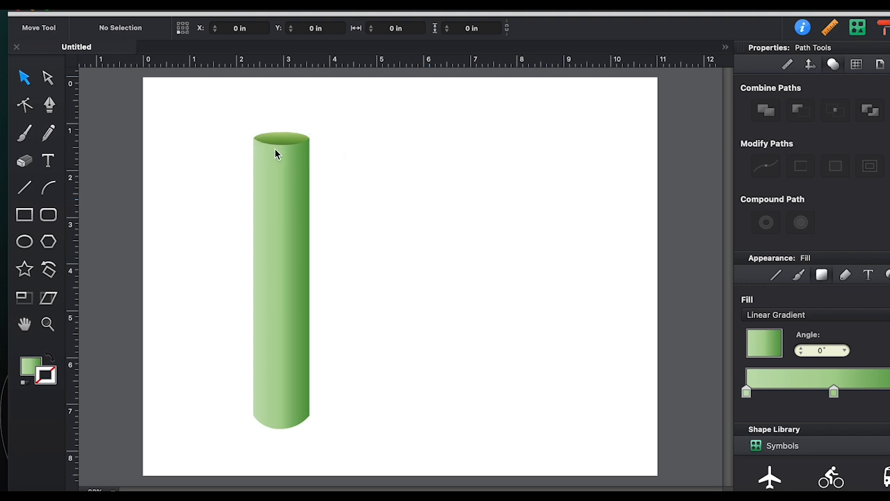
- Group the column and its ellipse cap
left_click_drag(267, 130, 339, 410)
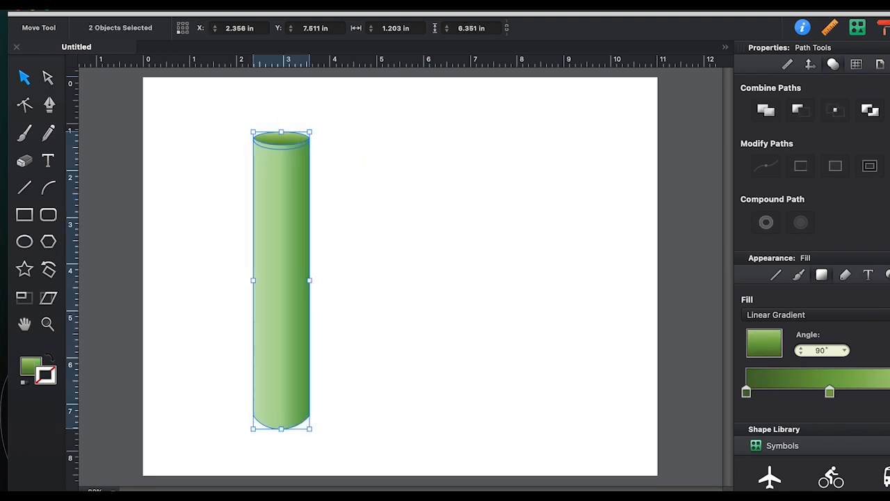
left_click(136, 5)
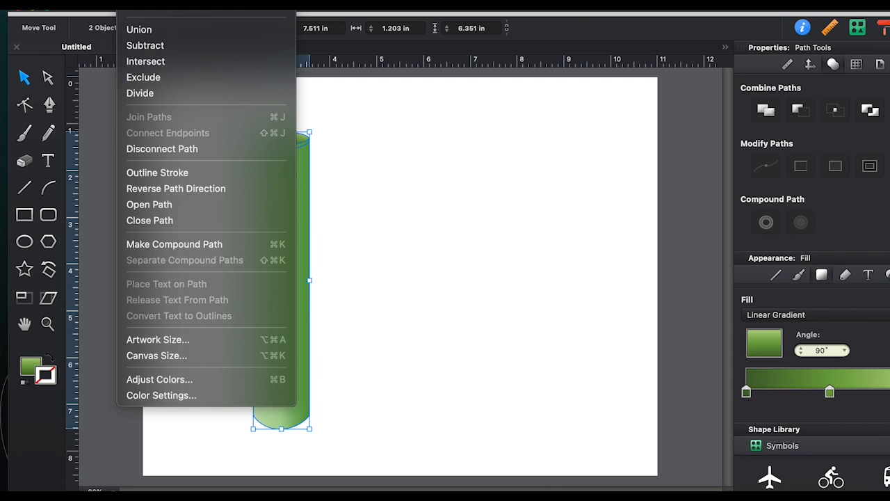
mouse_move(182, 6)
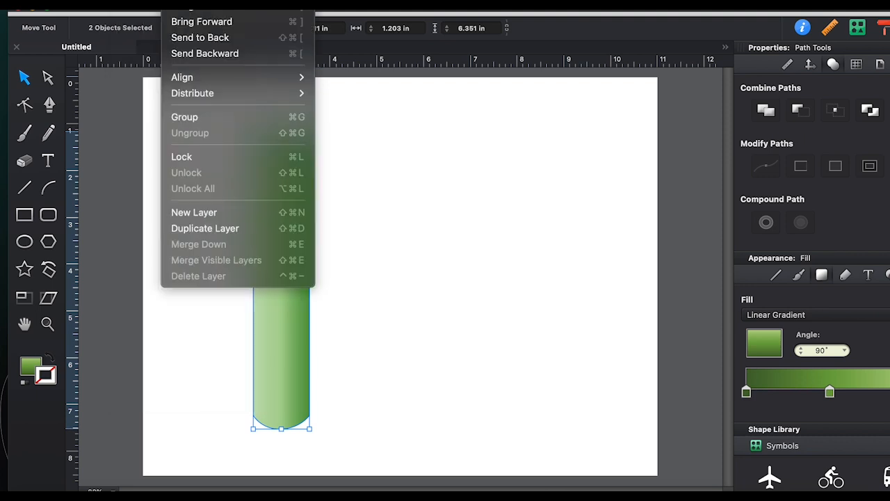
left_click(200, 119)
left_click(379, 135)
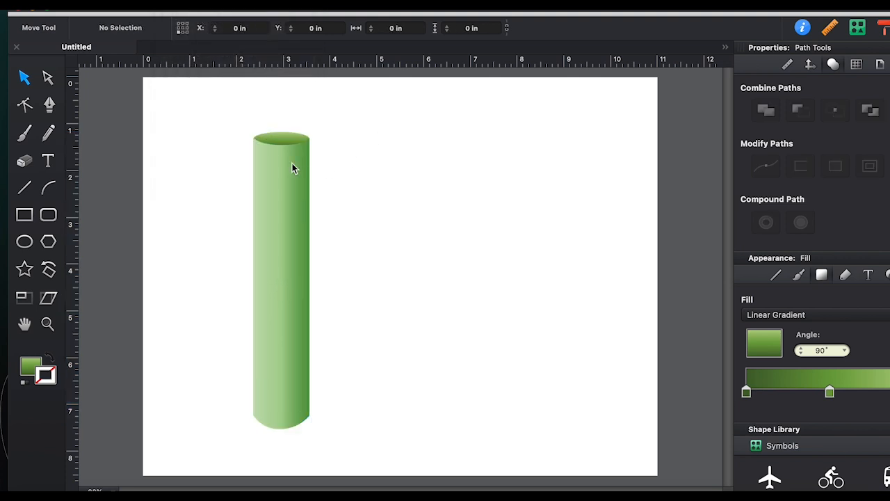
- Move the grouped cylinder horizontally to about X 2.541 in and select it with the Selection tool
left_click_drag(292, 169, 291, 141)
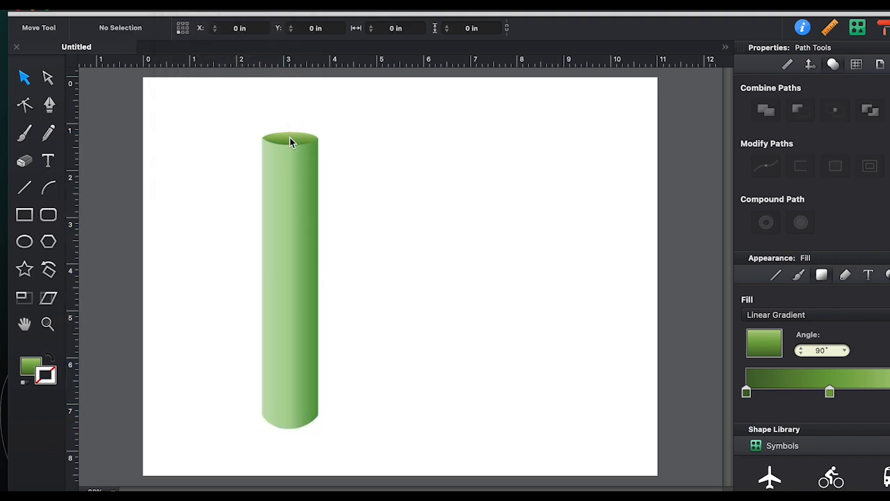
left_click(290, 139)
left_click(48, 77)
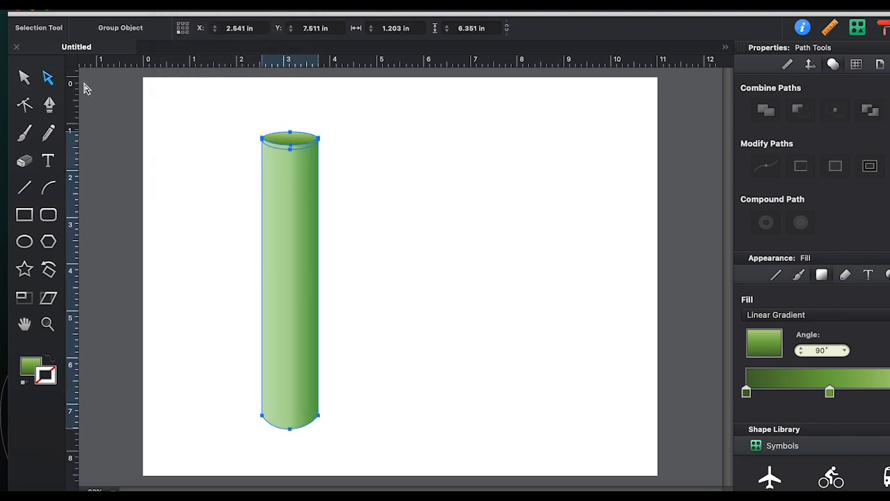
- Resize the grouped cylinder to about 0.785 in wide and 6.969 in tall
left_click(294, 146)
left_click(300, 179)
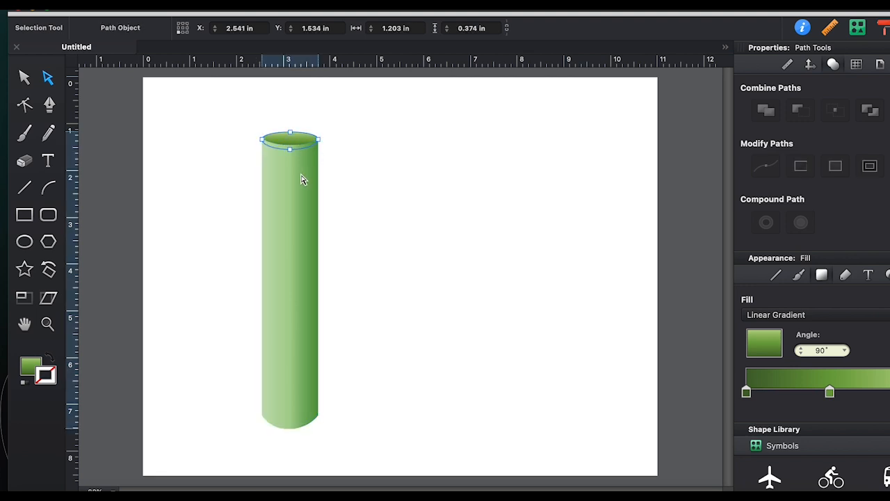
left_click(25, 77)
left_click_drag(168, 110, 359, 189)
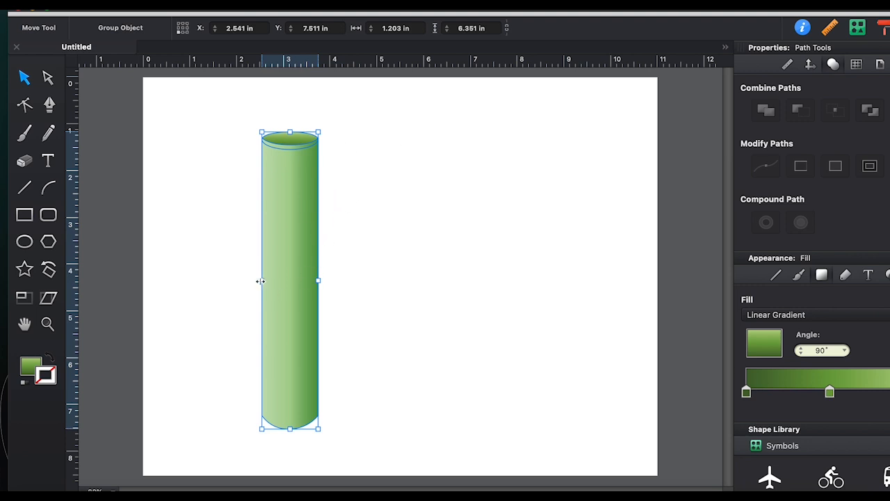
left_click_drag(262, 280, 290, 283)
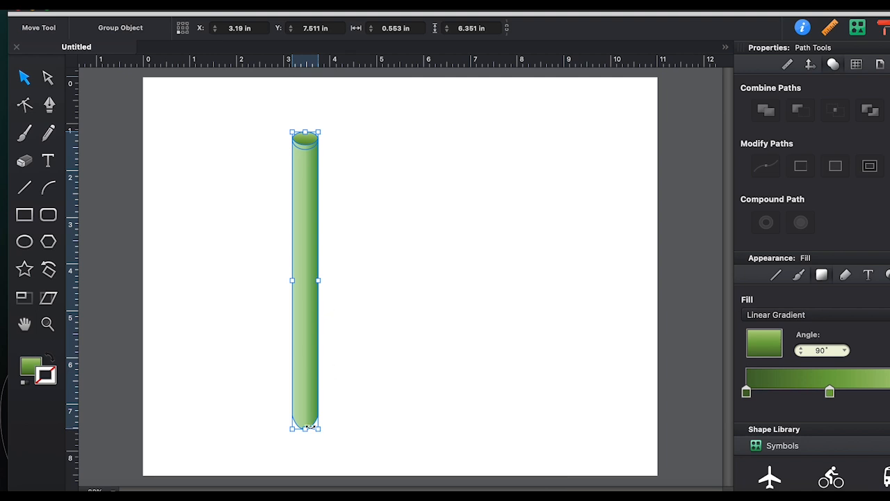
left_click_drag(305, 429, 305, 457)
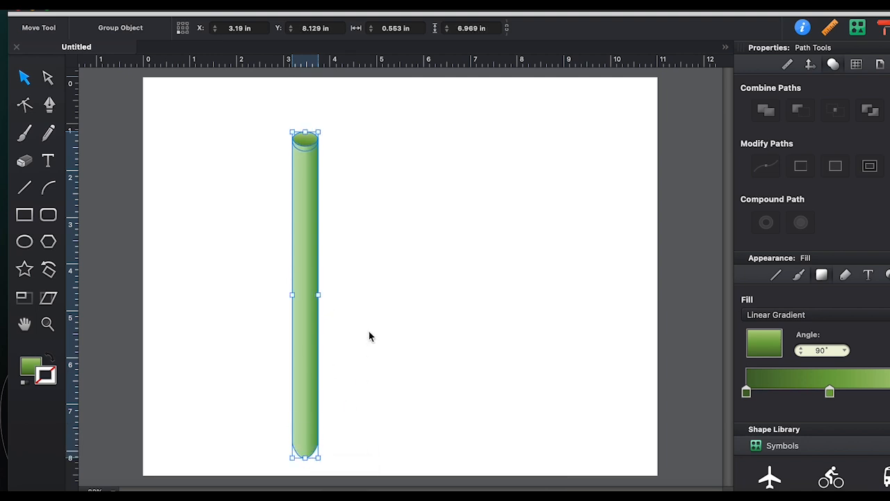
left_click(334, 234)
left_click(295, 201)
left_click_drag(292, 297, 281, 298)
left_click(334, 243)
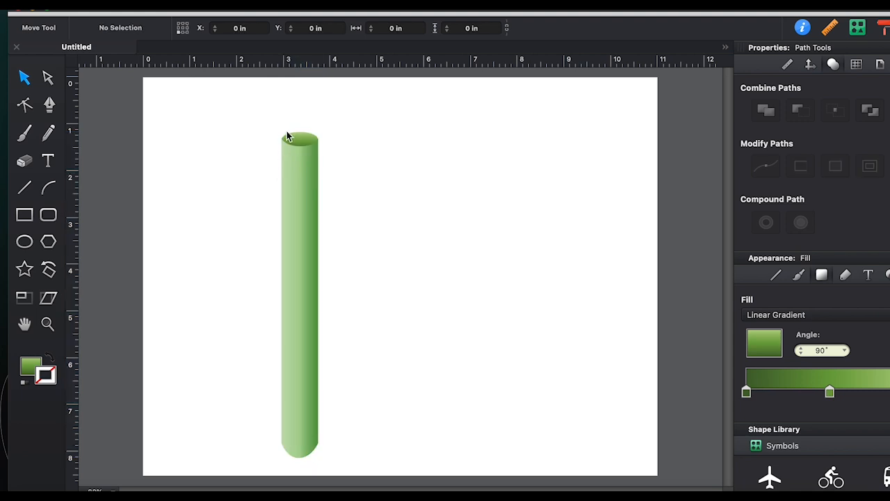
- Duplicate the cylinder and place the copy beside the original at about X 3.914 in, Y 8.129 in
left_click_drag(256, 119, 336, 203)
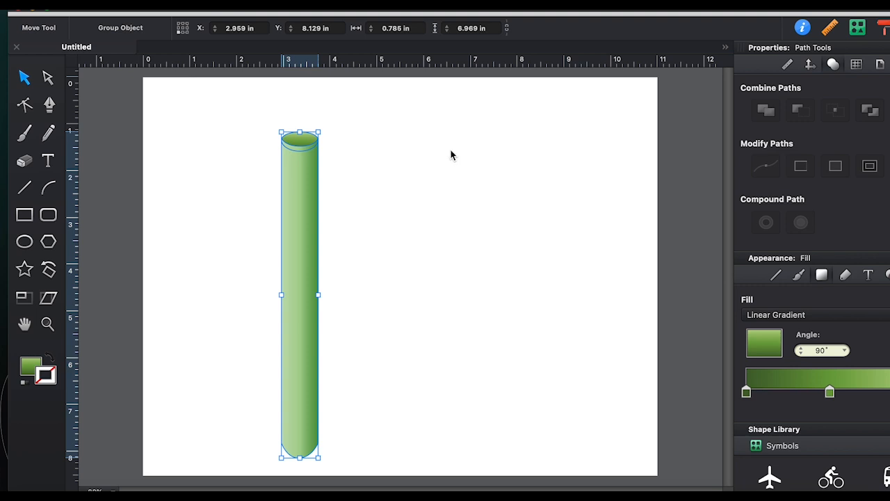
key("super+v")
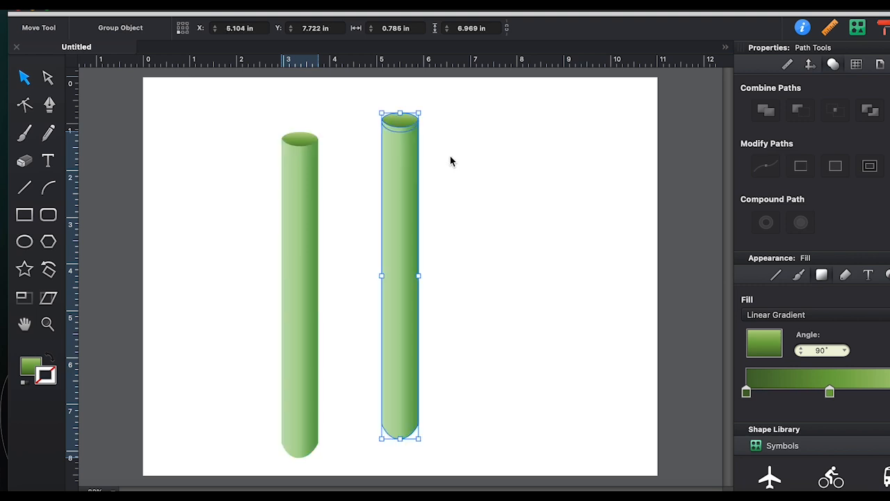
left_click_drag(406, 177, 352, 199)
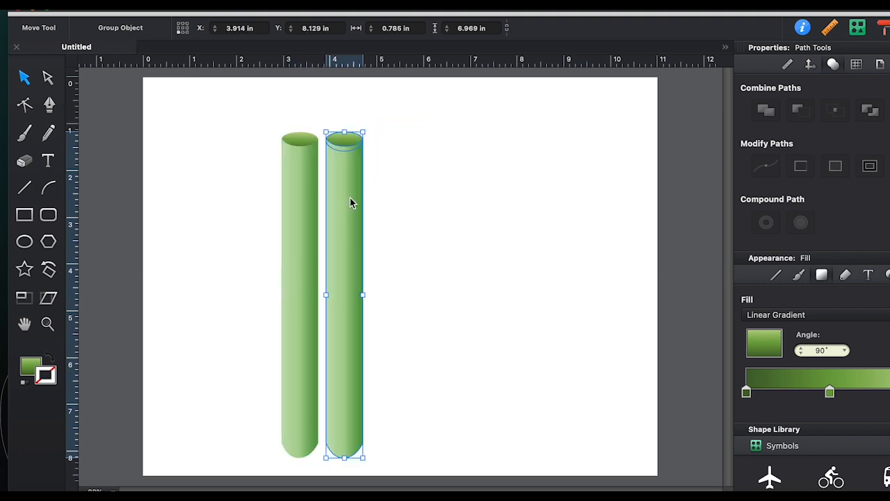
- Duplicate both cylinders and place the copies beside the originals, the third slightly lower and overlapping the second
left_click(463, 193)
left_click_drag(243, 136, 353, 201)
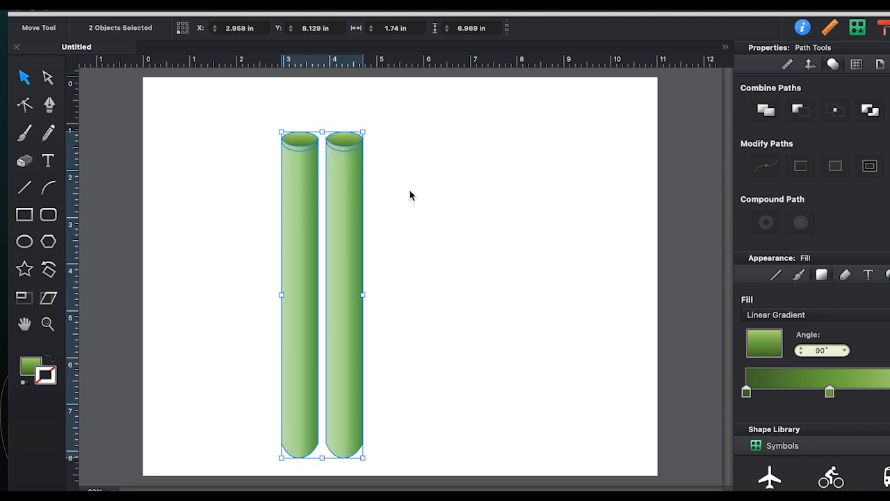
key("super+c")
key("super+v")
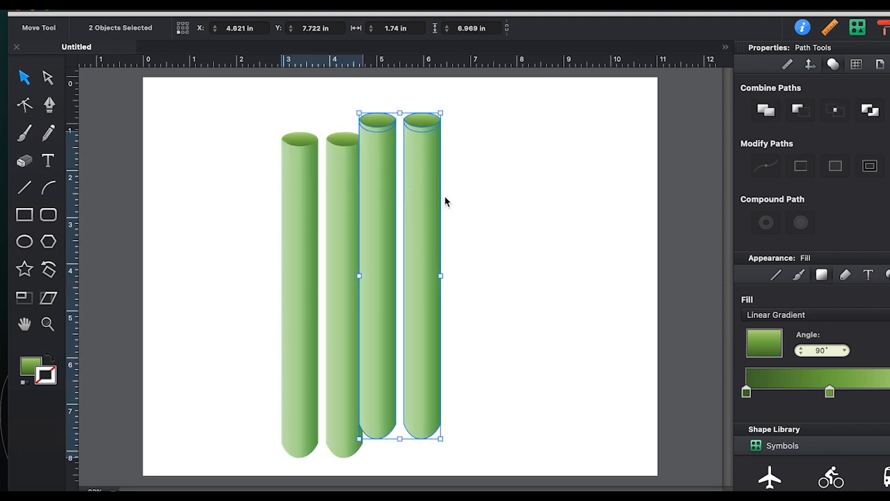
left_click(446, 203)
left_click_drag(378, 101, 369, 202)
left_click(532, 201)
left_click(549, 192)
left_click(549, 185)
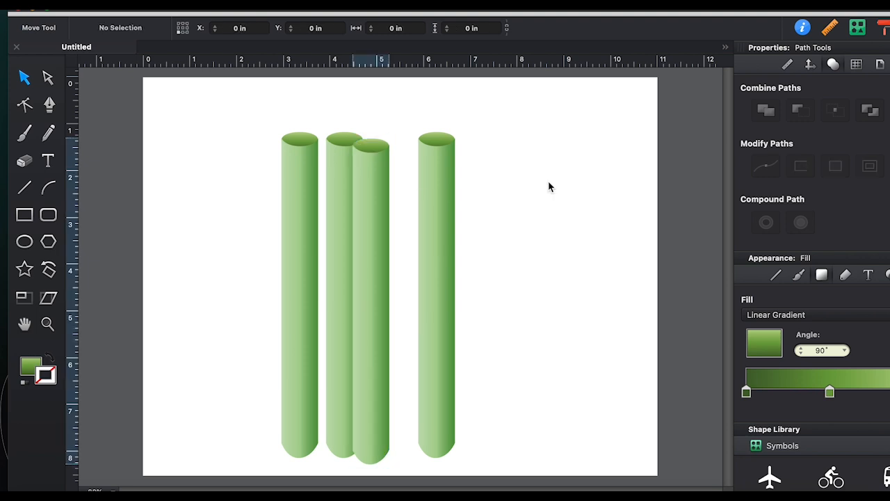
- Close the gaps by moving the fourth cylinder to about X 5.107 in and the first to about X 3.128 in
left_click_drag(435, 204, 399, 207)
left_click(446, 197)
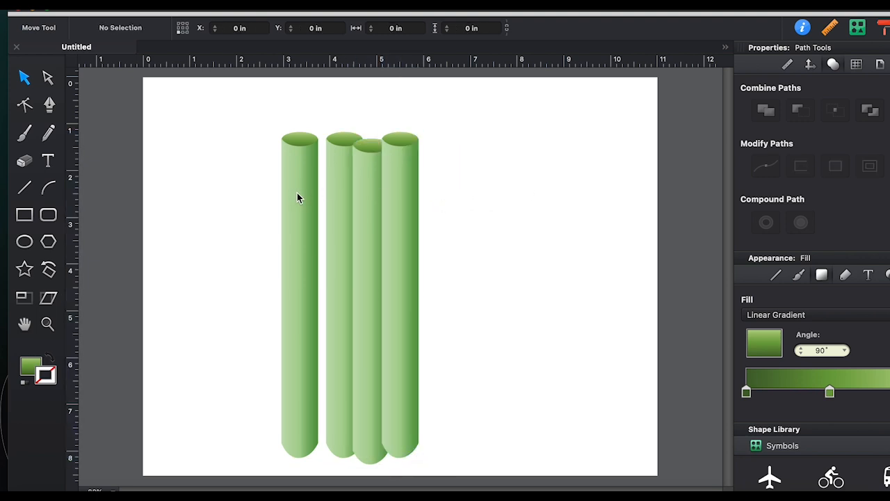
left_click_drag(296, 195, 305, 193)
left_click(557, 188)
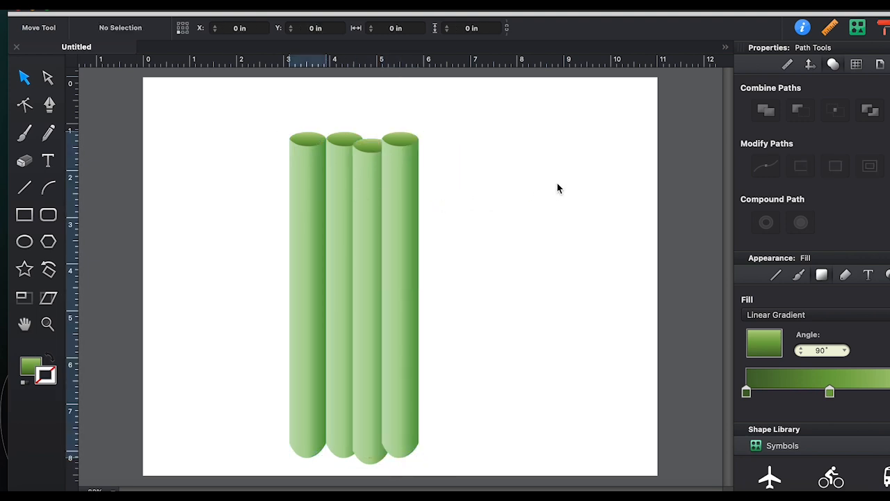
- Tilt the second and fourth cylinders slightly clockwise and the third slightly counterclockwise
left_click(400, 192)
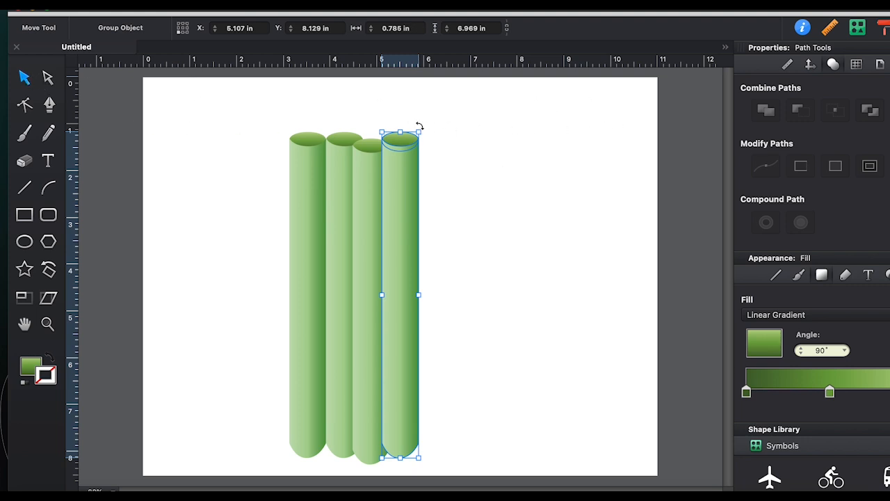
left_click_drag(419, 126, 430, 135)
left_click(496, 149)
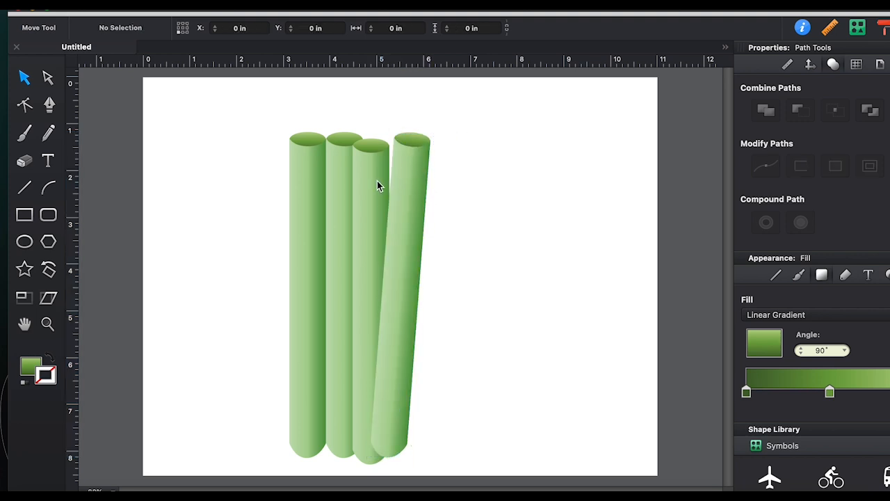
left_click(376, 178)
left_click_drag(348, 137, 371, 141)
left_click(333, 169)
- Tilt the leftmost cylinder slightly counterclockwise and shift it right against the bundle
left_click(310, 174)
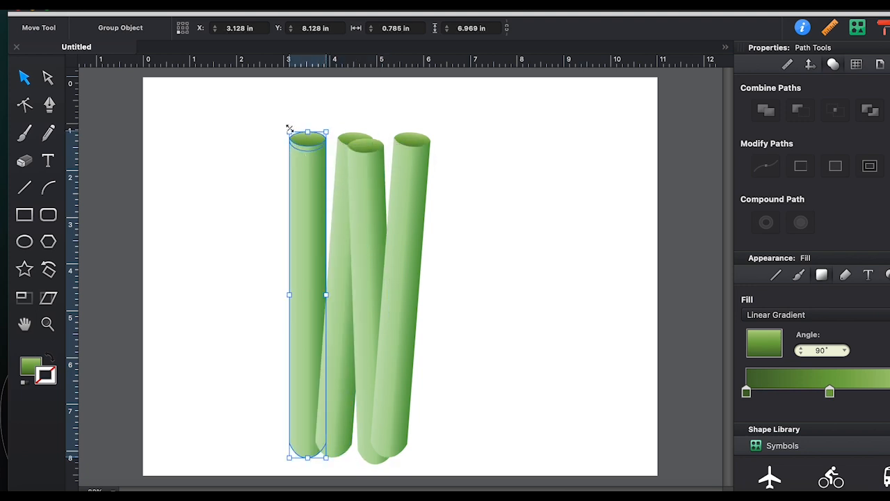
left_click_drag(291, 128, 294, 137)
left_click_drag(306, 179, 317, 180)
left_click(527, 185)
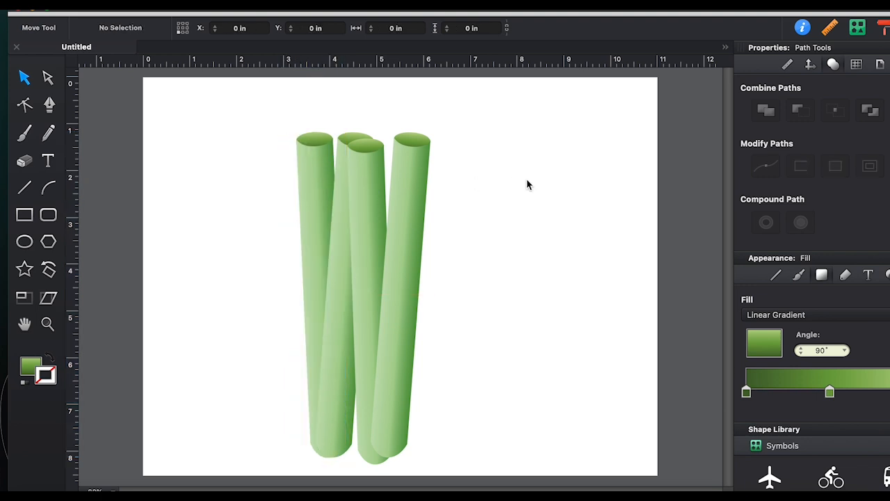
- Stretch the third cylinder's top slightly upward and raise the second cylinder's top well above the others
left_click(374, 170)
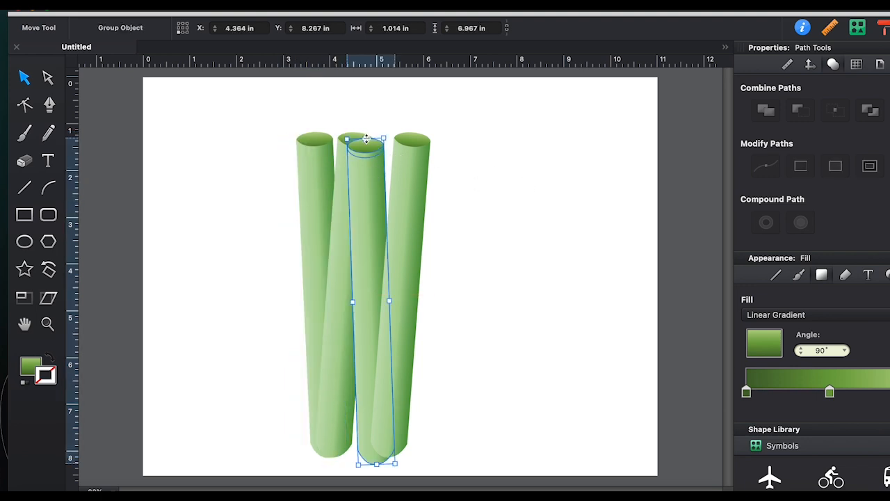
left_click_drag(365, 139, 368, 113)
left_click(492, 130)
left_click(364, 145)
left_click(352, 134)
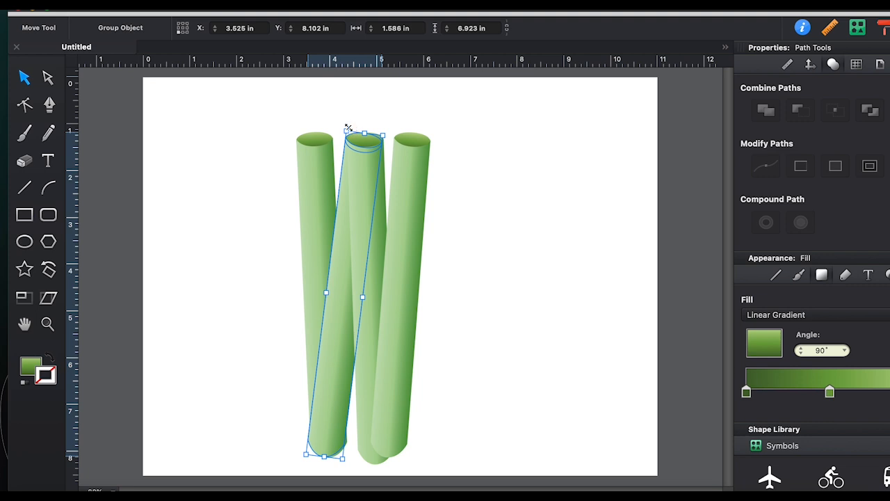
left_click_drag(348, 125, 358, 97)
left_click(478, 124)
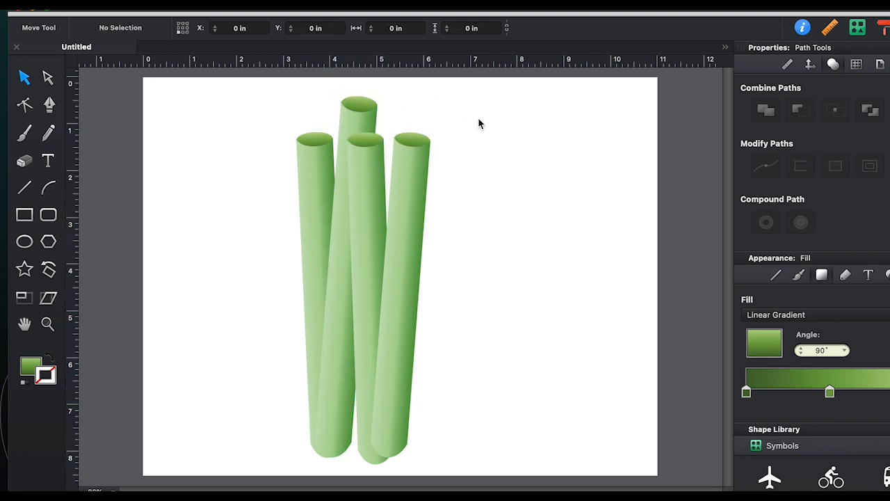
- Nudge the leftmost cylinder up, and shift the rightmost one slightly down and left while tilting it further clockwise
left_click_drag(319, 203, 320, 198)
left_click(508, 206)
left_click_drag(405, 207, 399, 212)
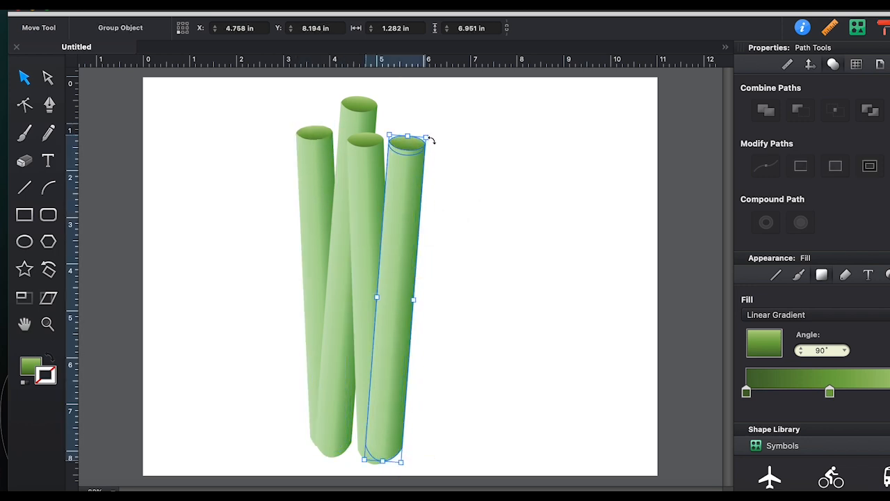
left_click_drag(430, 134, 449, 143)
left_click(533, 146)
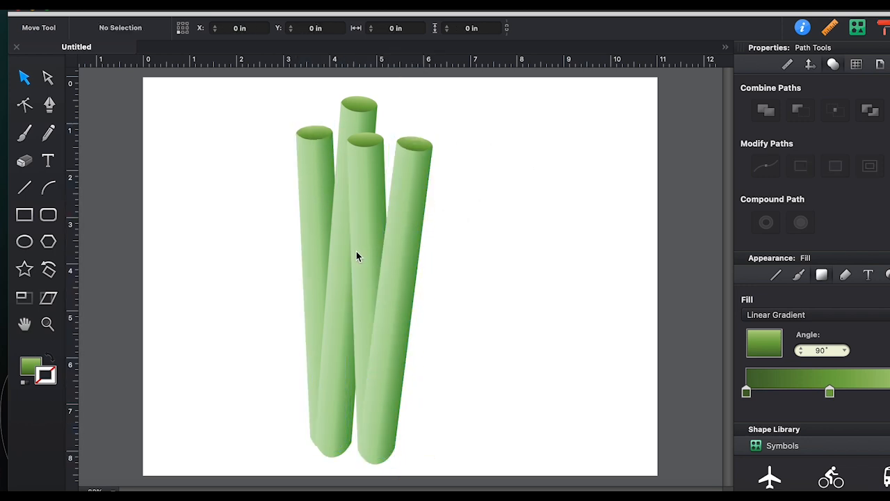
- Nudge the tallest cylinder slightly to the left within the bundle and leave all four cylinders deselected
left_click_drag(336, 238, 335, 238)
left_click(505, 243)
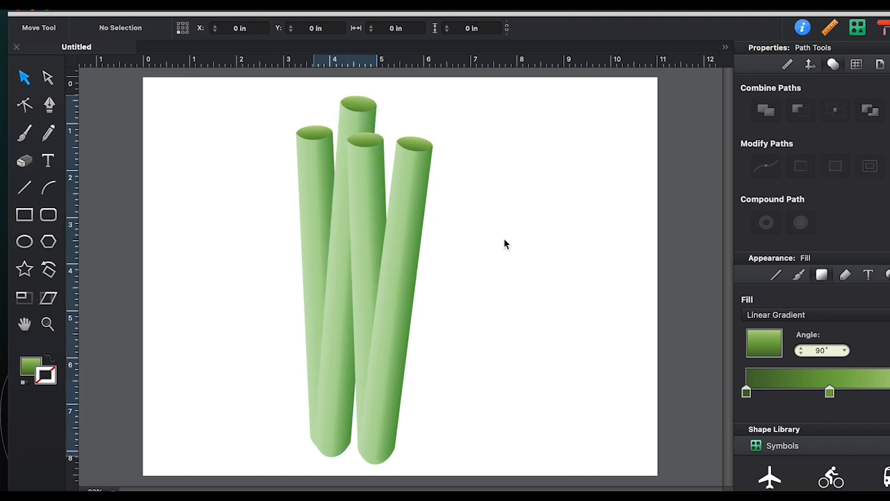
left_click_drag(268, 109, 459, 240)
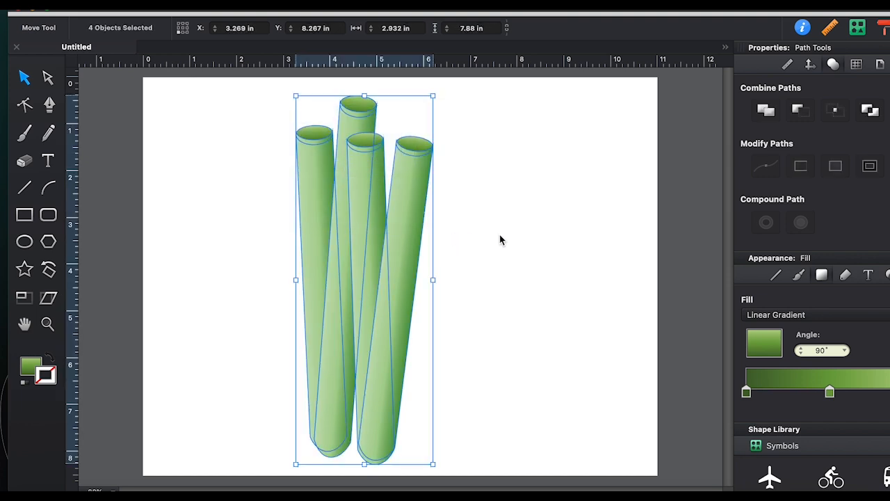
left_click(501, 239)
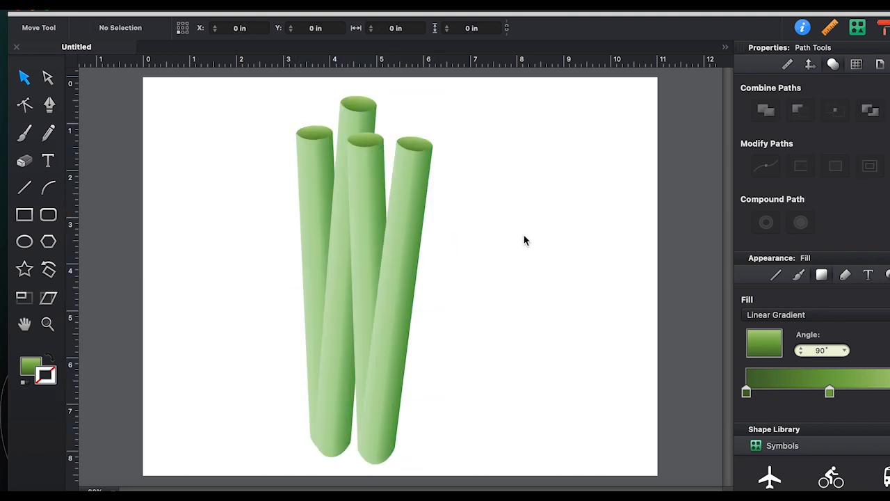
- Draw a full-width rectangle about 11 by 2.3 in over the cylinders' lower ends and fill it solid white
left_click(24, 215)
left_click_drag(142, 367, 657, 476)
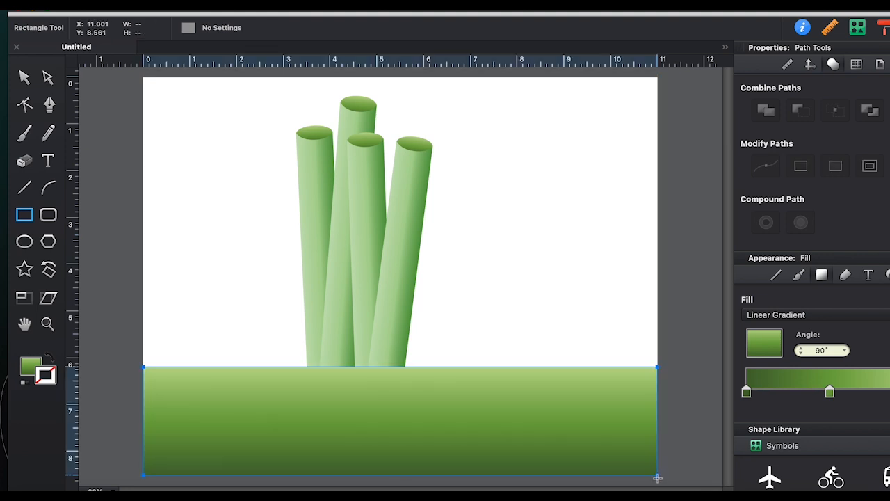
left_click(31, 364)
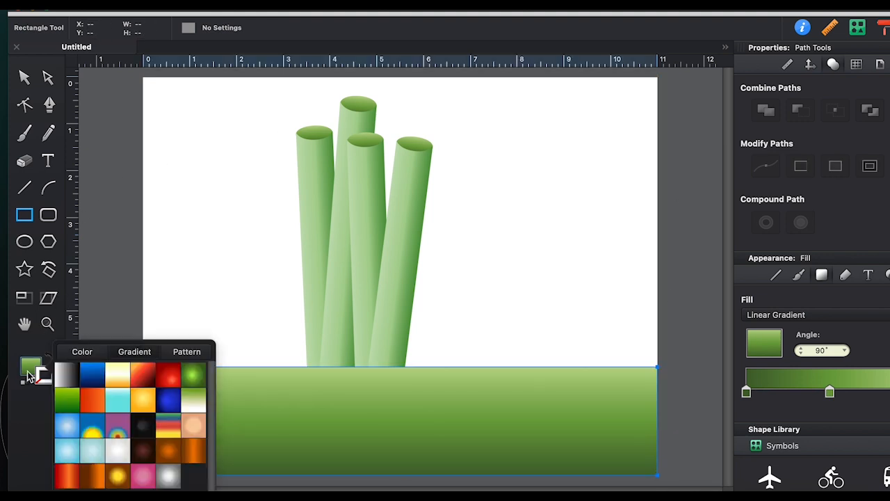
left_click(82, 351)
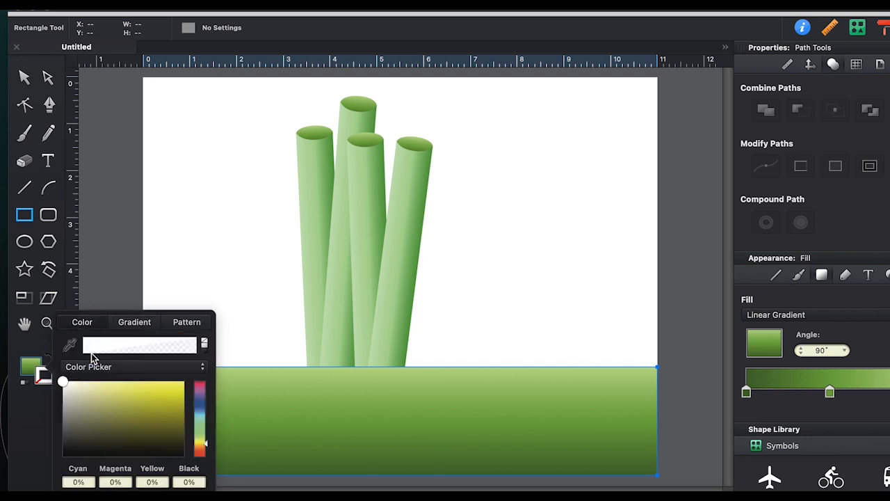
left_click(205, 345)
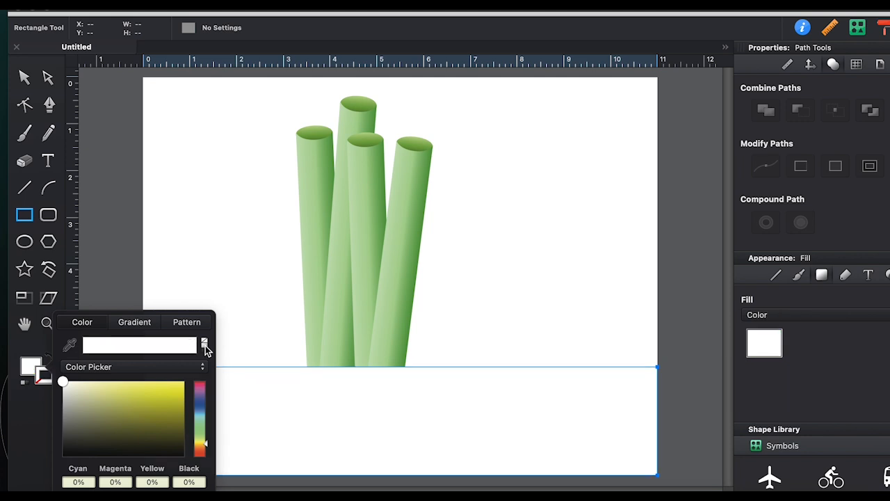
left_click(29, 77)
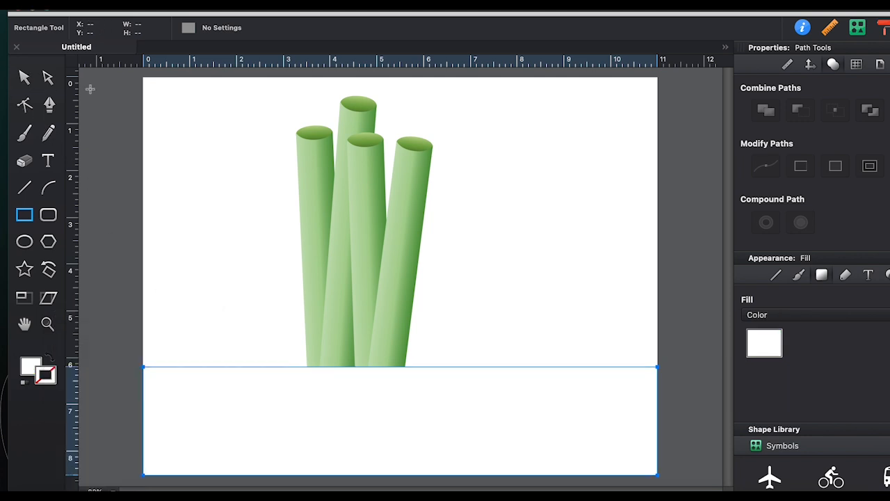
- Set the canvas background to light blue, hex A4DAFF, and deselect the white rectangle
left_click(879, 64)
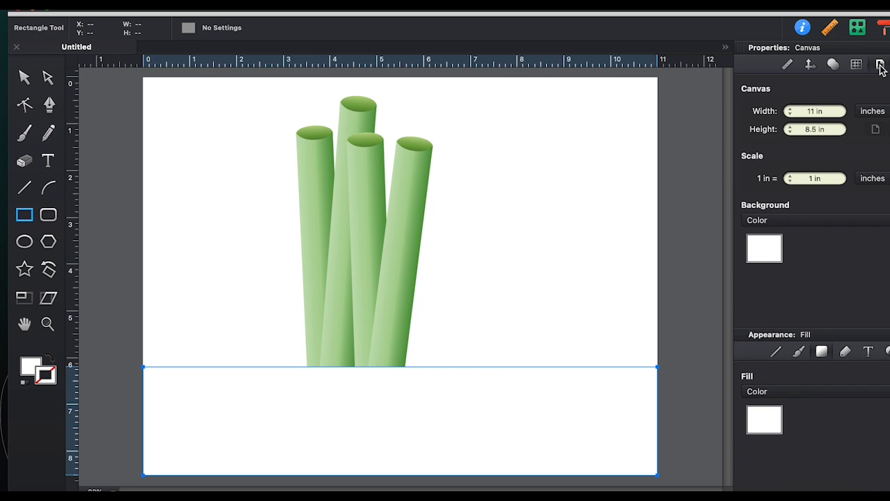
left_click(770, 256)
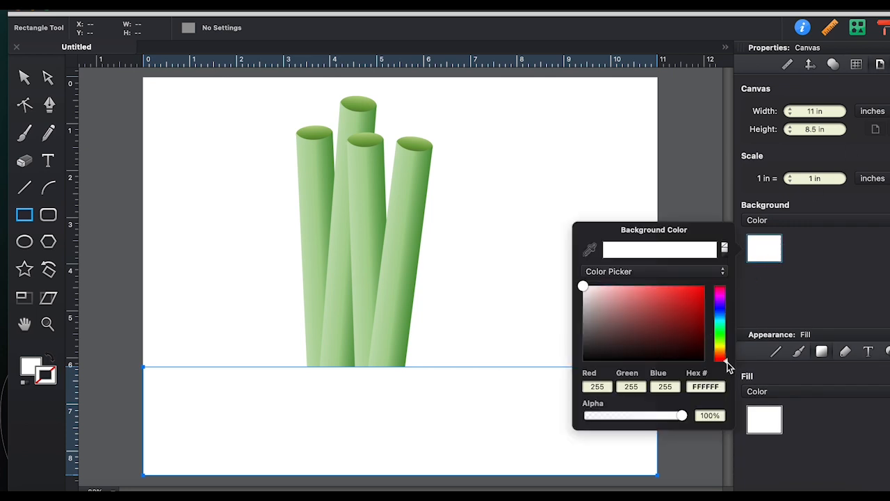
left_click_drag(723, 359, 723, 319)
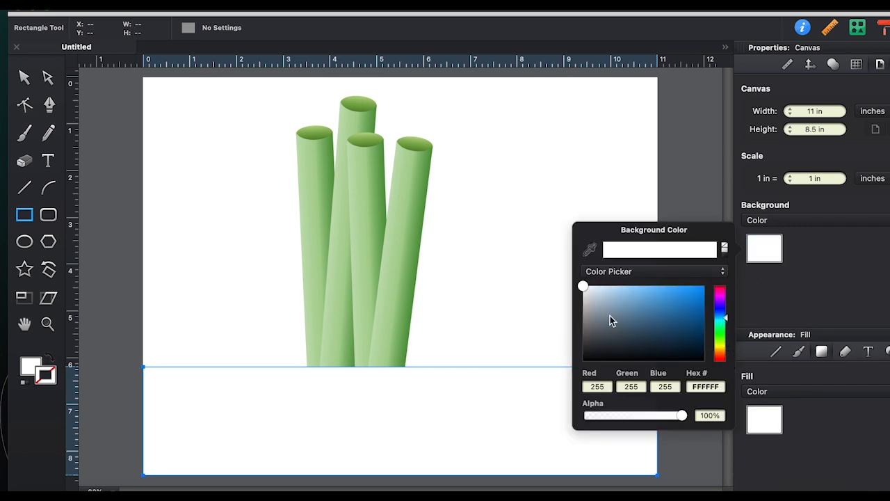
left_click_drag(586, 291, 626, 285)
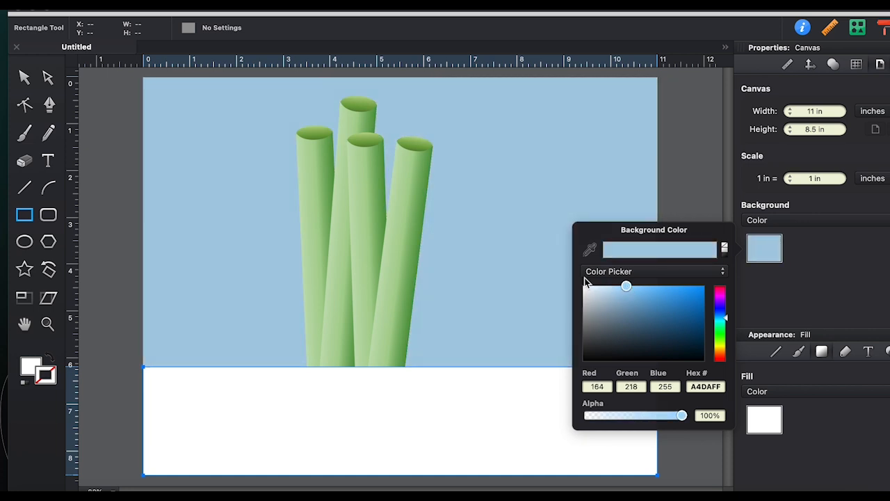
left_click(26, 78)
left_click(102, 109)
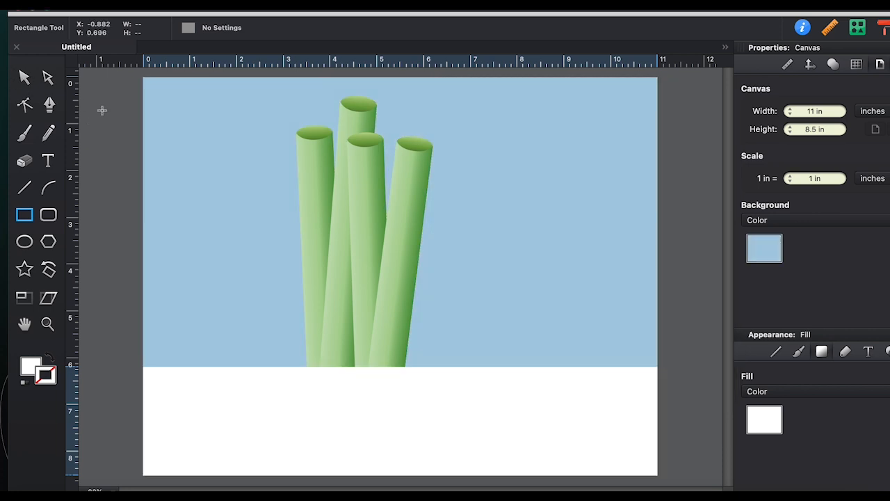
- Apply a Blur effect with an 11 pt radius to the white ground rectangle and leave it deselected
left_click(27, 78)
left_click(608, 370)
left_click(523, 318)
left_click(525, 391)
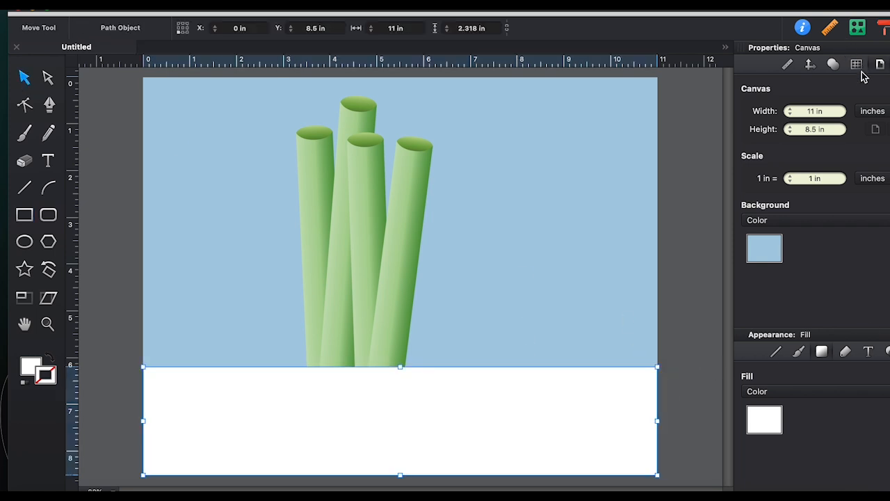
left_click(833, 65)
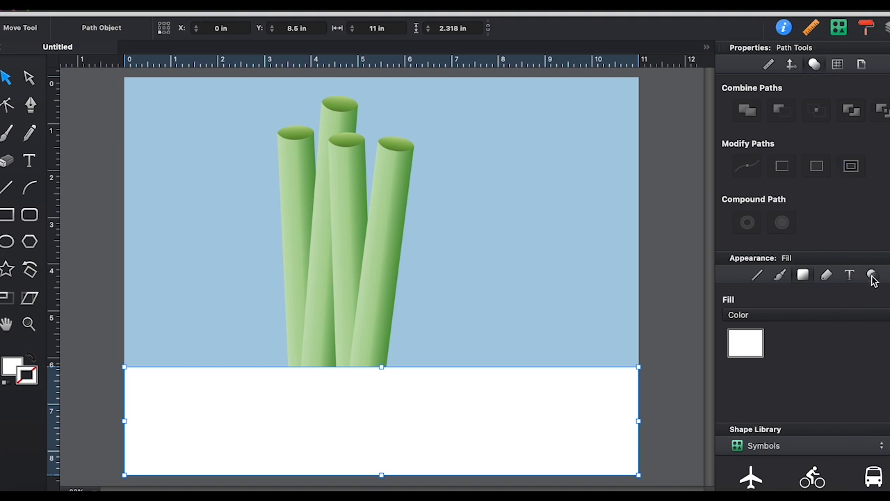
left_click(873, 275)
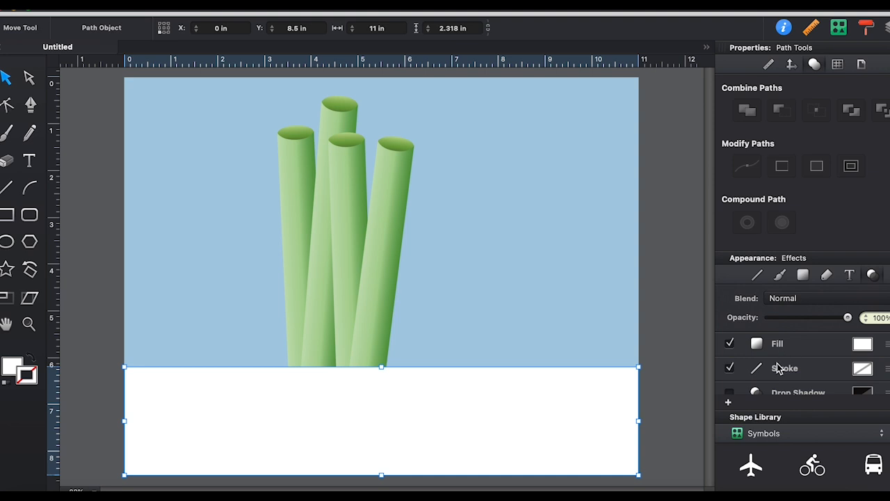
scroll(777, 363, "down", 3)
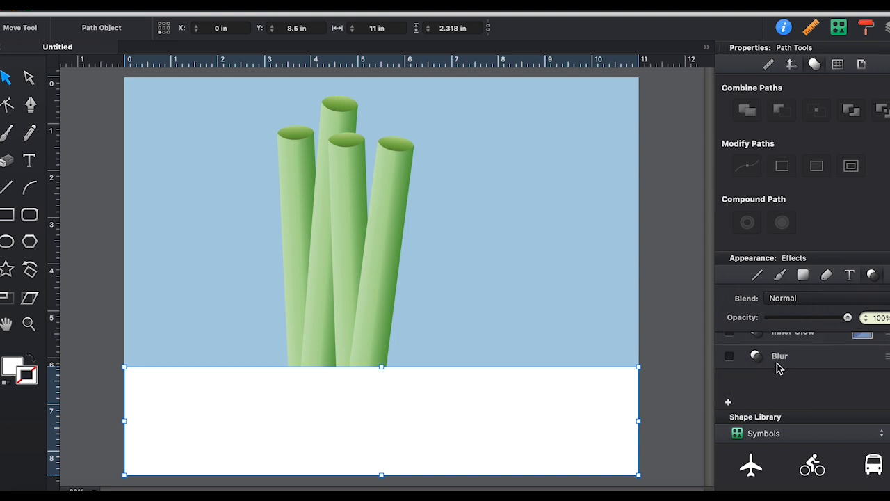
left_click(729, 359)
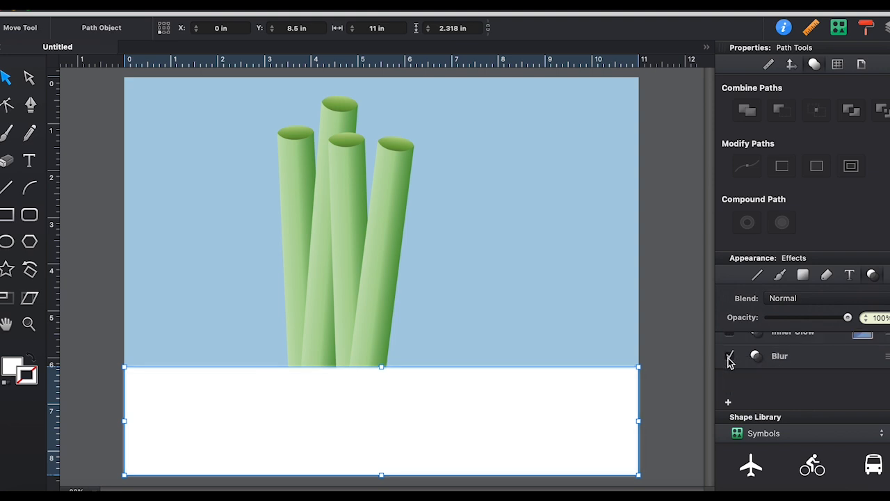
left_click(803, 358)
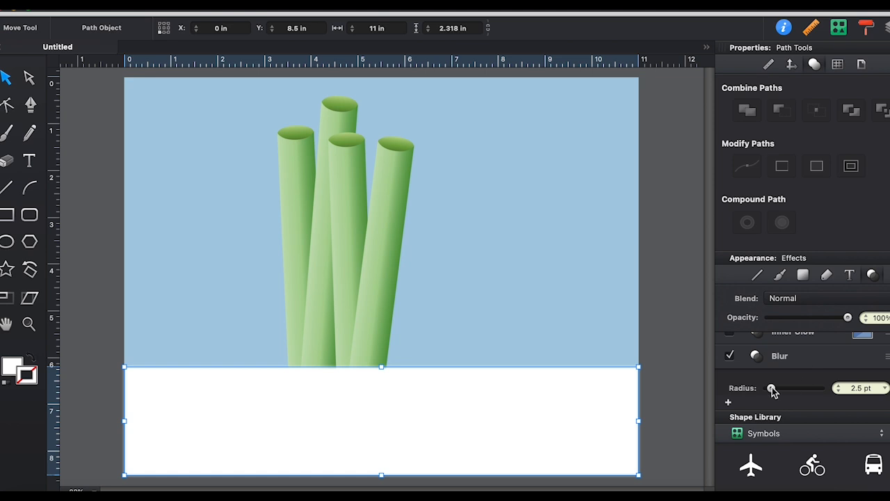
left_click_drag(771, 387, 794, 392)
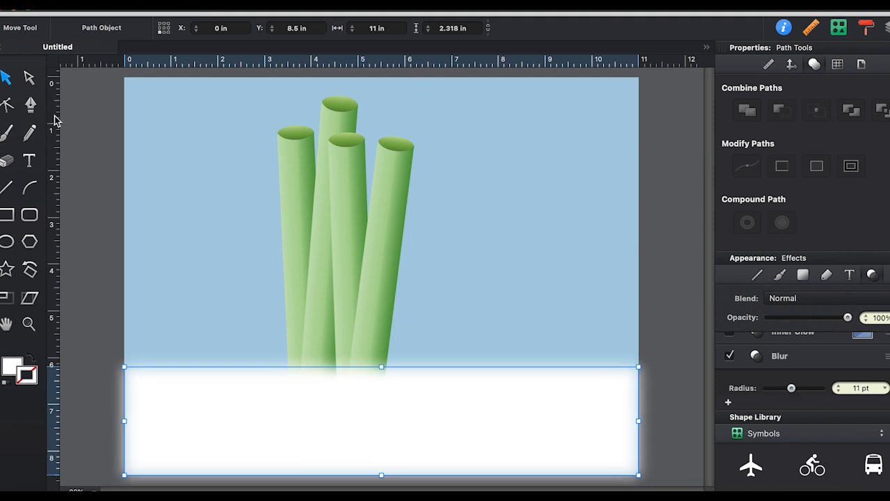
left_click(171, 188)
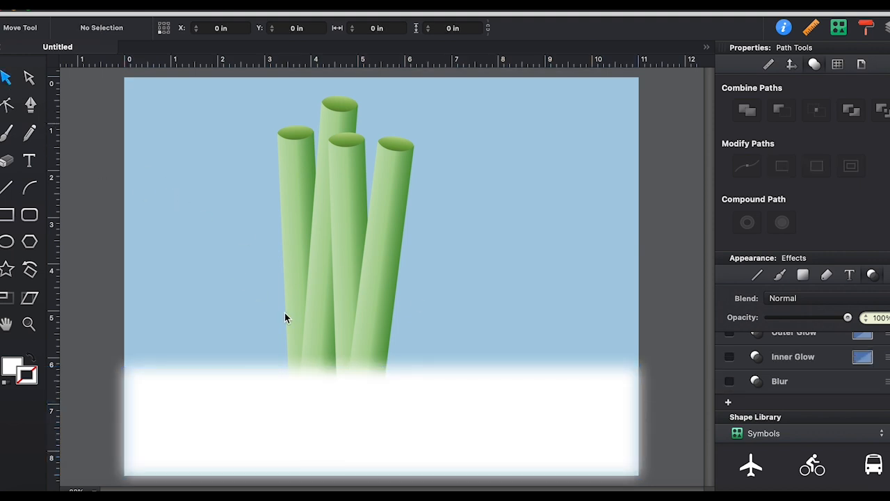
- Add an anchor point near the middle of the white rectangle's upper edge and curve that edge into a gentle wave
left_click(361, 377)
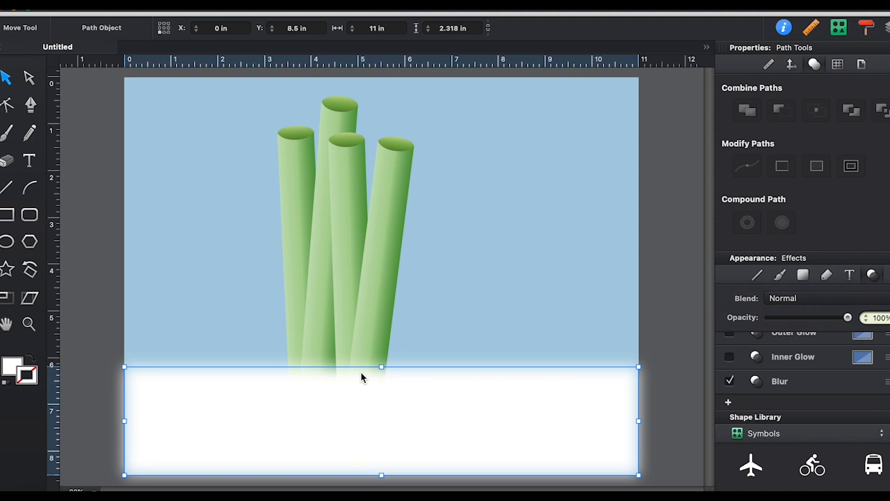
left_click(7, 105)
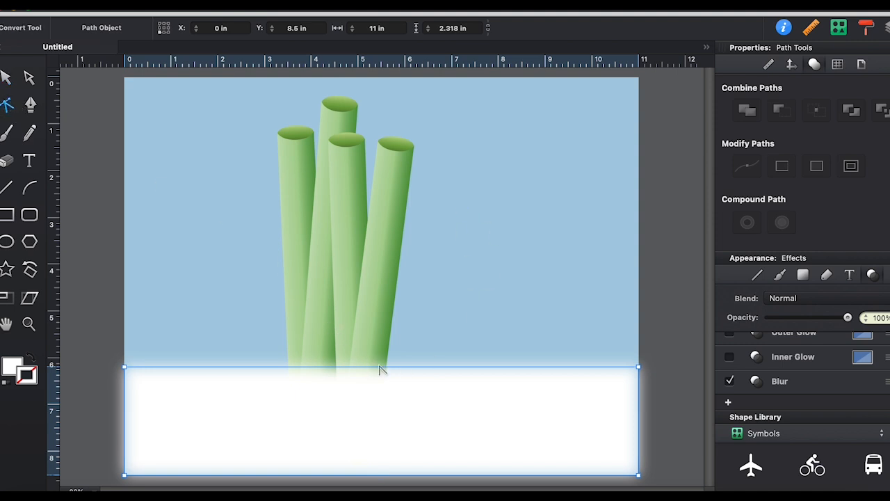
left_click(29, 104)
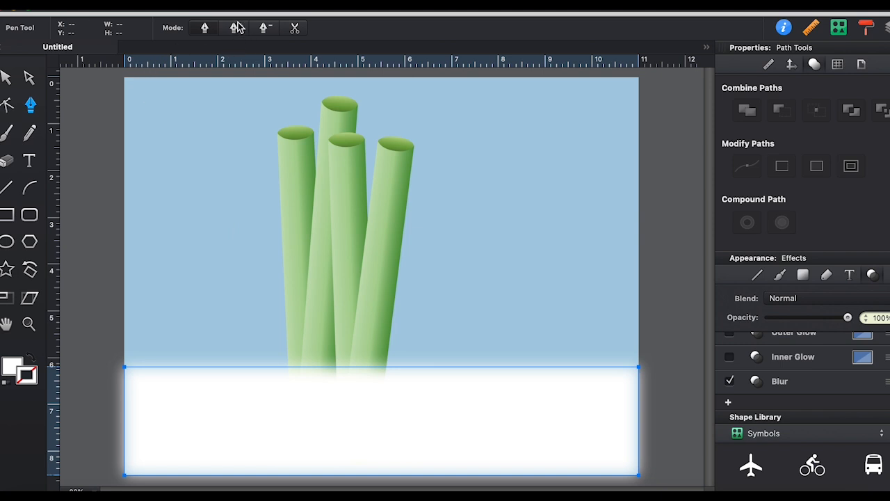
left_click(395, 367)
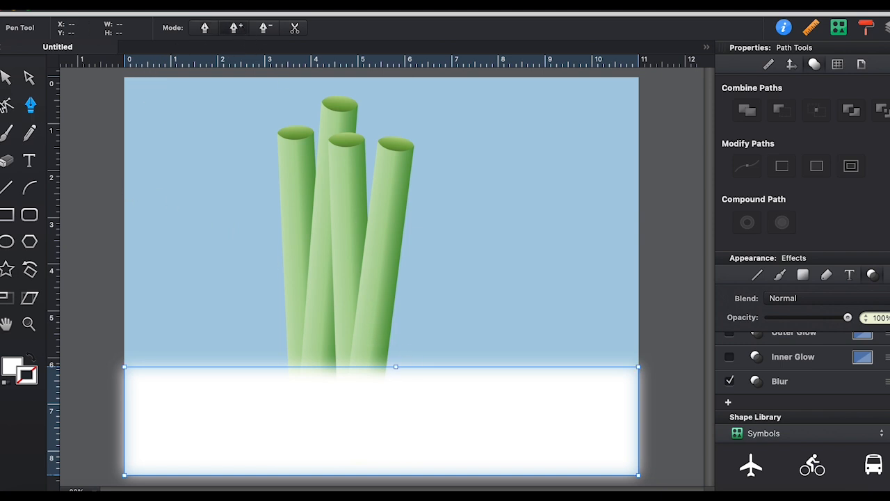
left_click(7, 104)
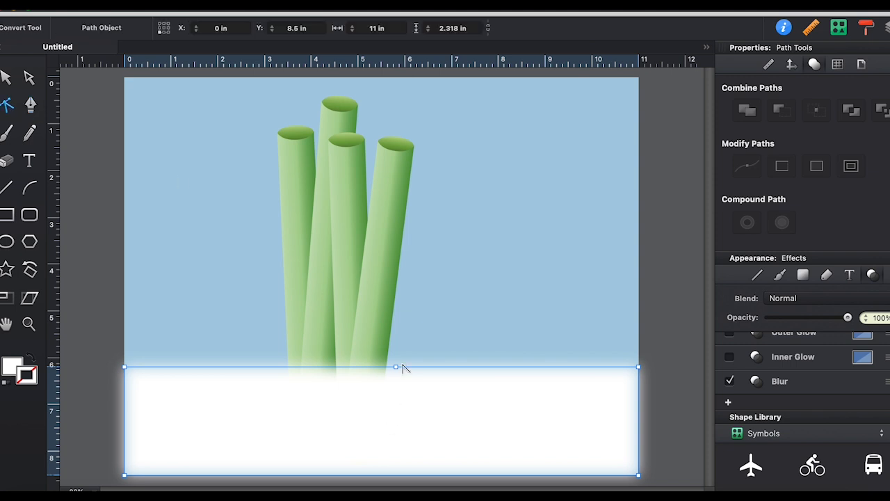
left_click_drag(396, 367, 461, 336)
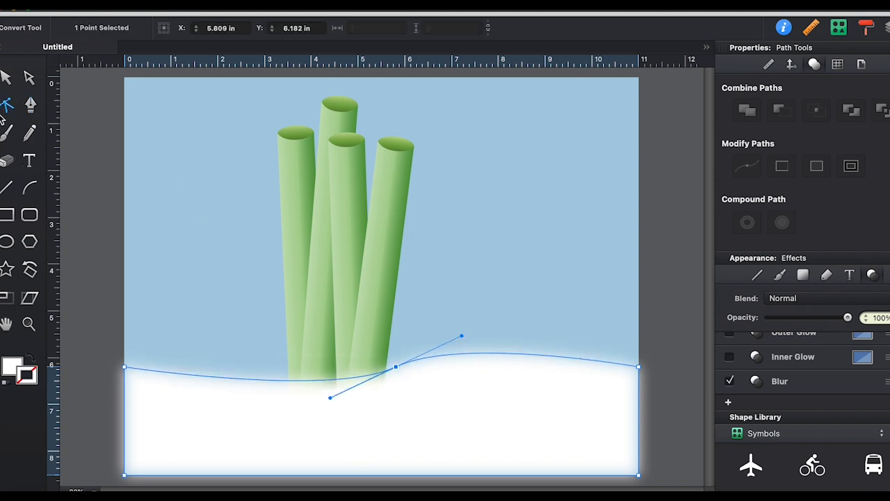
left_click(6, 78)
left_click(187, 145)
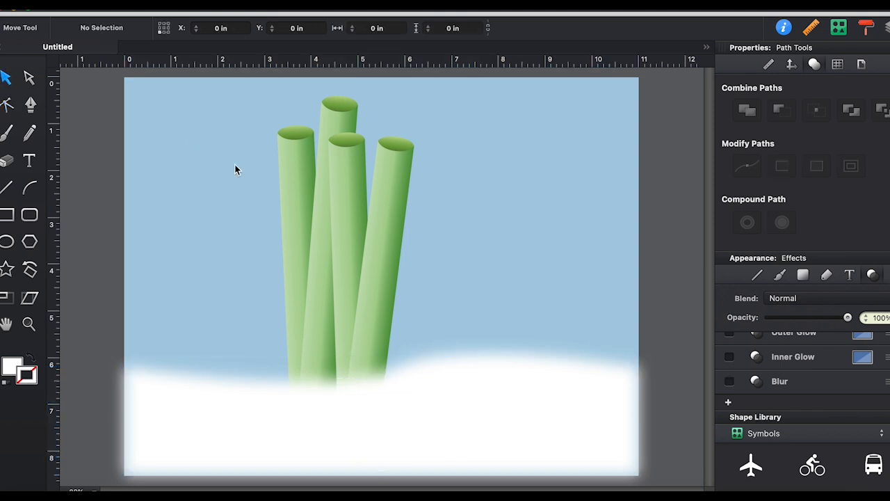
- Narrow the rightmost, front middle and leftmost cylinders slightly and leave all of them deselected
left_click(375, 249)
left_click_drag(375, 249, 382, 246)
left_click_drag(363, 287, 340, 299)
left_click(250, 276)
left_click(359, 242)
left_click(274, 278)
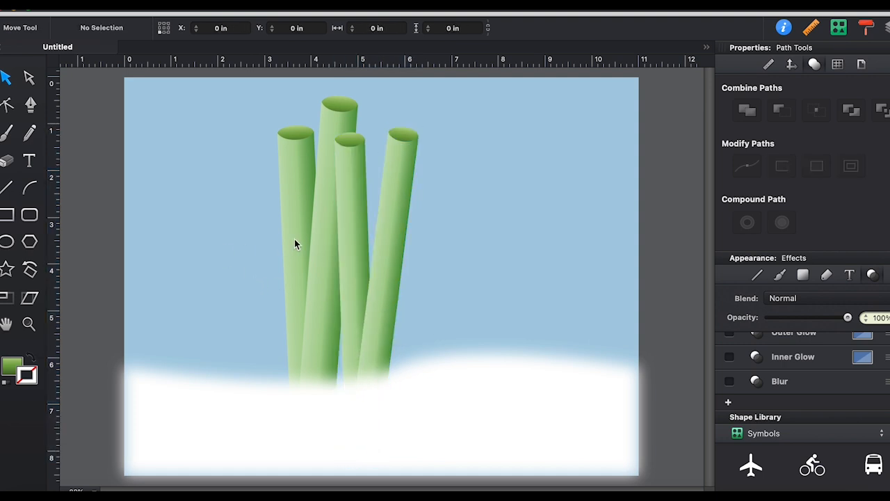
left_click(297, 235)
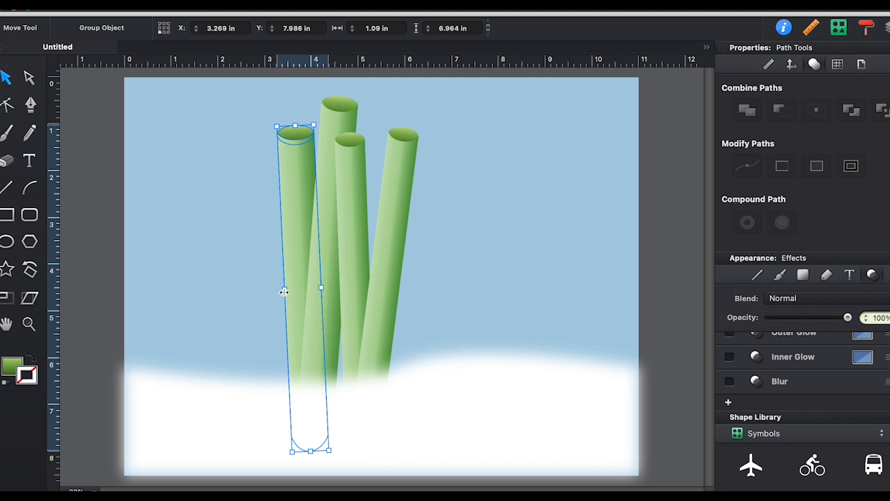
left_click_drag(285, 291, 290, 291)
left_click(285, 238)
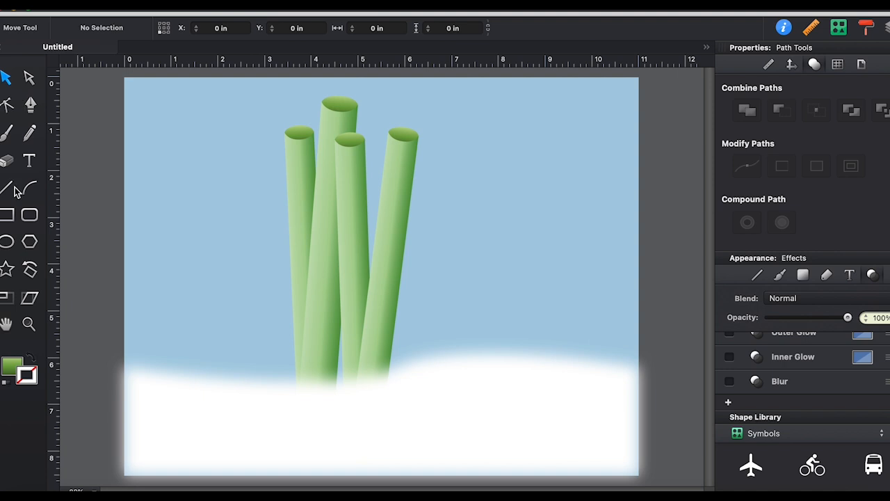
- Draw a thin ellipse about 0.53 by 0.12 in across the upper part of the front middle cylinder
left_click(7, 242)
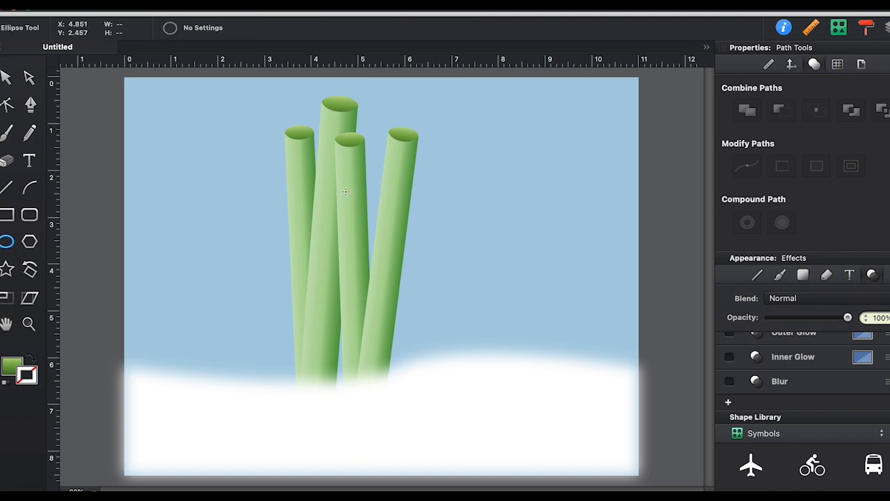
left_click_drag(343, 192, 367, 198)
left_click(28, 78)
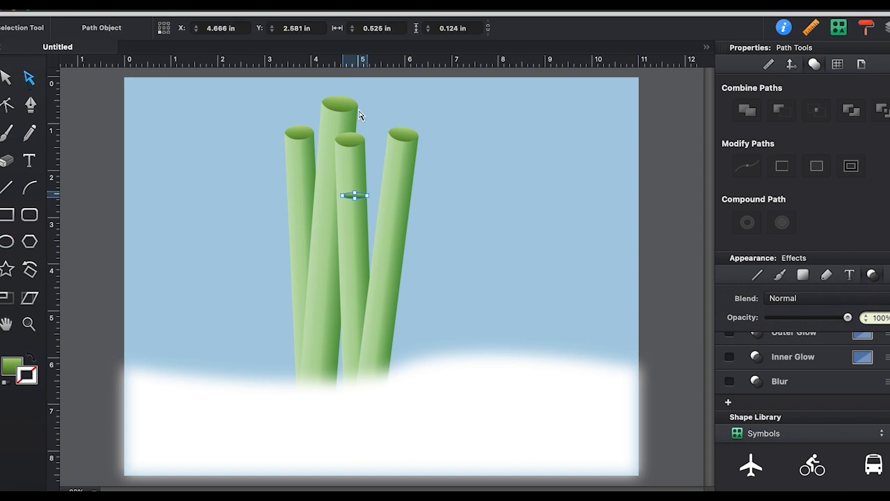
- Move the ellipse's anchor points to bend it into a shallow, downward-bulging crescent across the cylinder's width
left_click(28, 324)
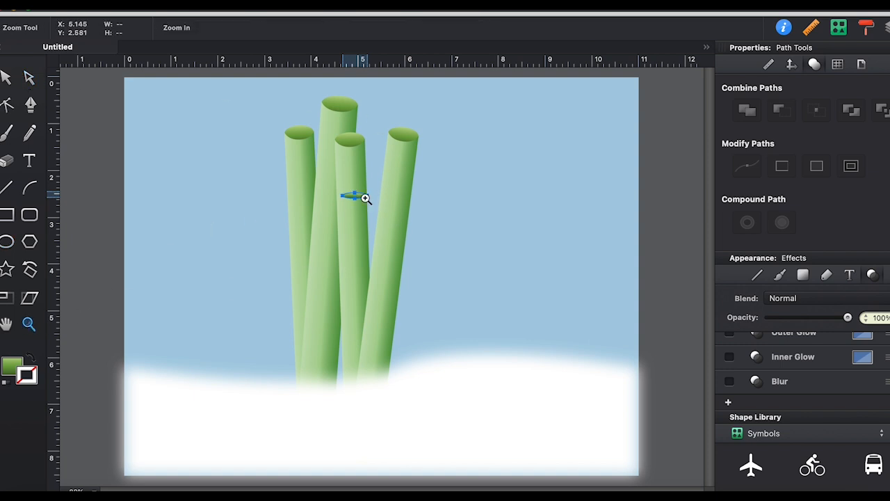
left_click(365, 198)
left_click(403, 293)
left_click(335, 276)
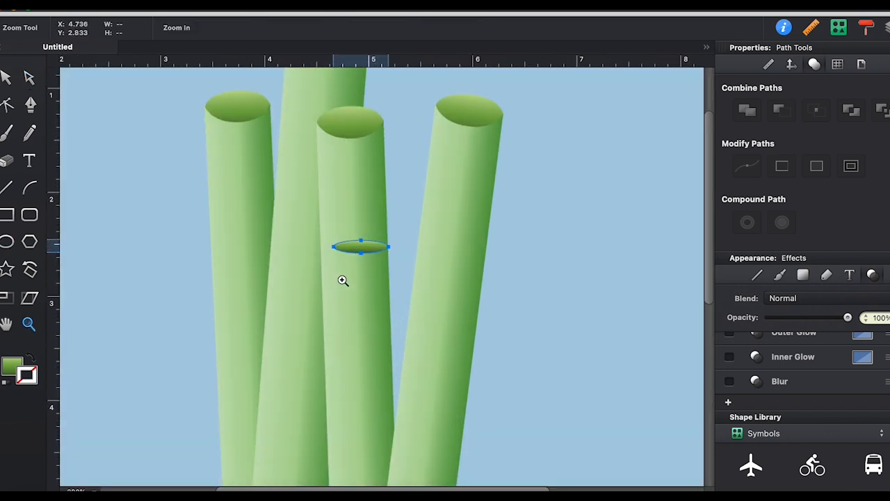
left_click(28, 79)
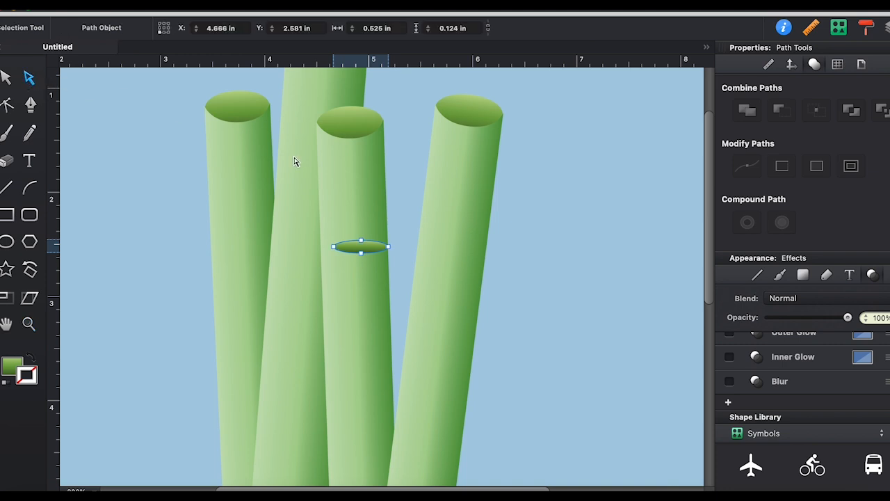
left_click_drag(333, 247, 383, 242)
left_click_drag(322, 245, 361, 256)
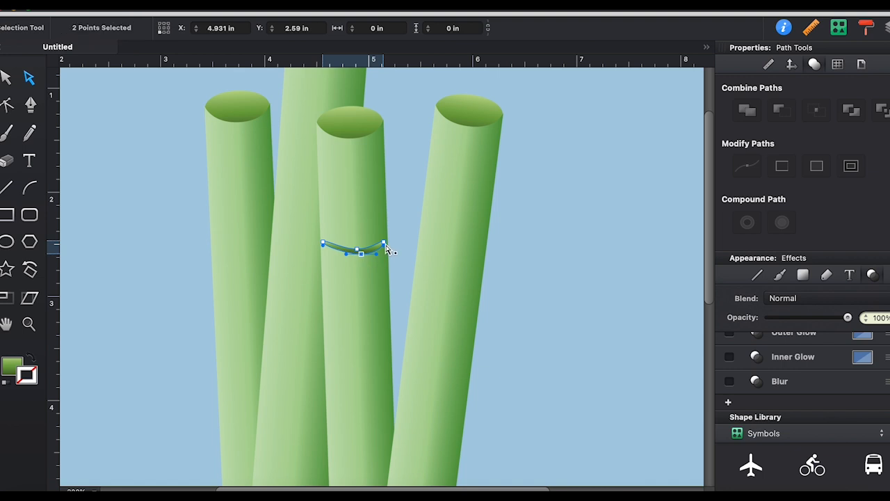
- Convert the crescent's left and right end points into sharp corners
left_click(29, 323)
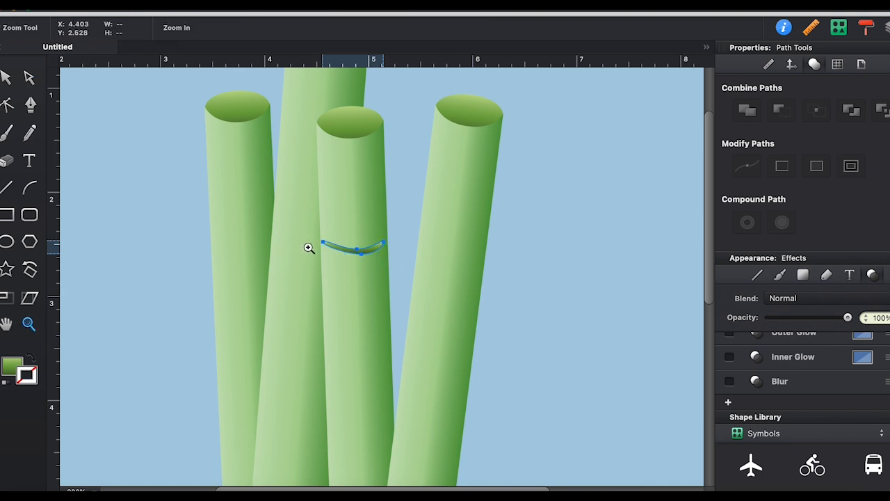
left_click(325, 246)
left_click(394, 276)
left_click(369, 295)
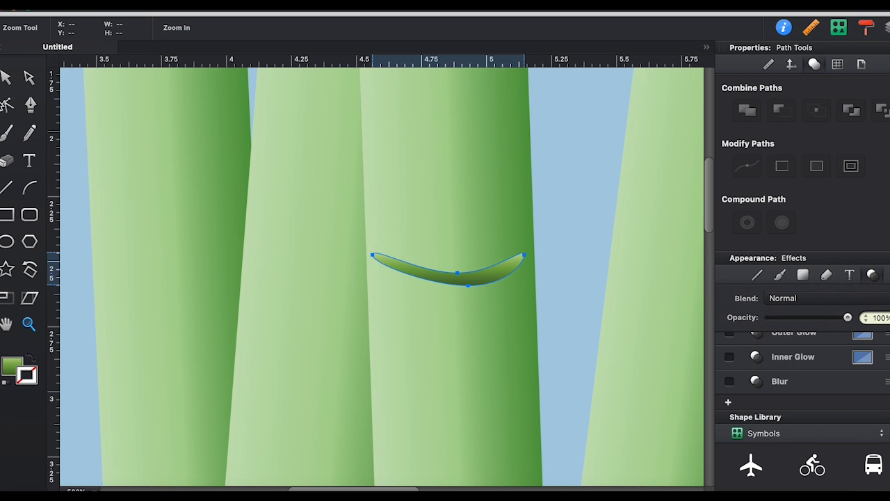
left_click(7, 106)
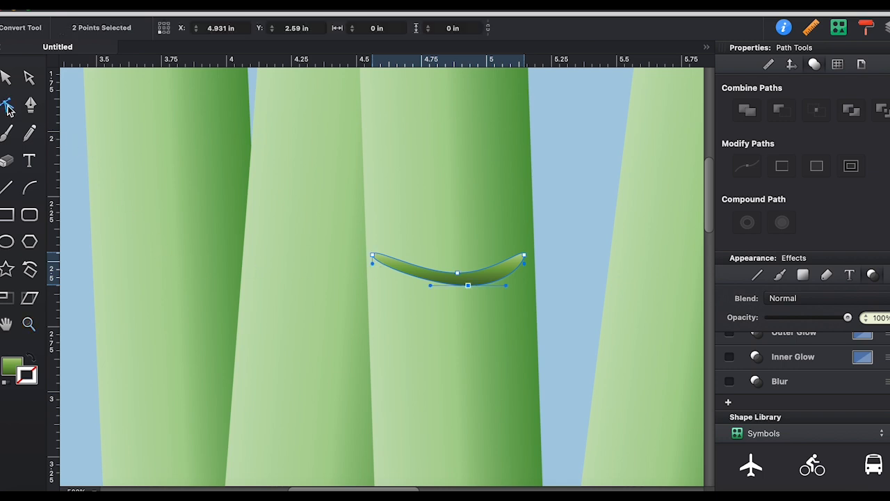
left_click(372, 255)
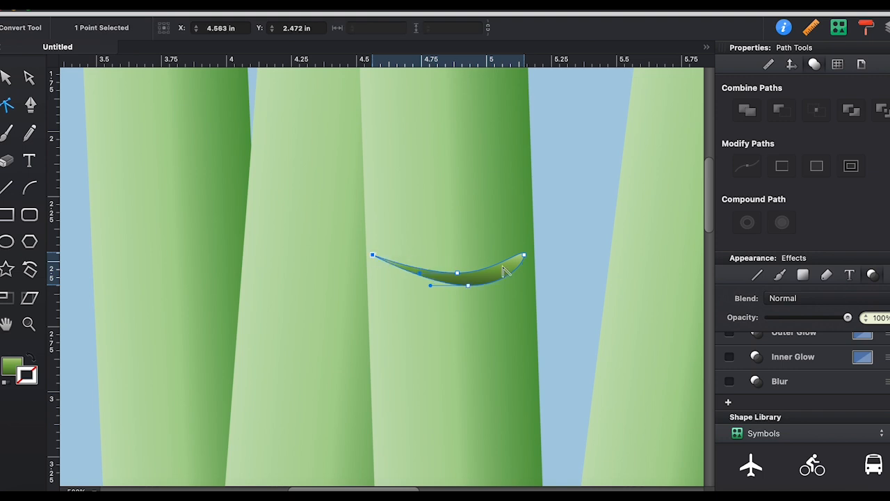
left_click(525, 257)
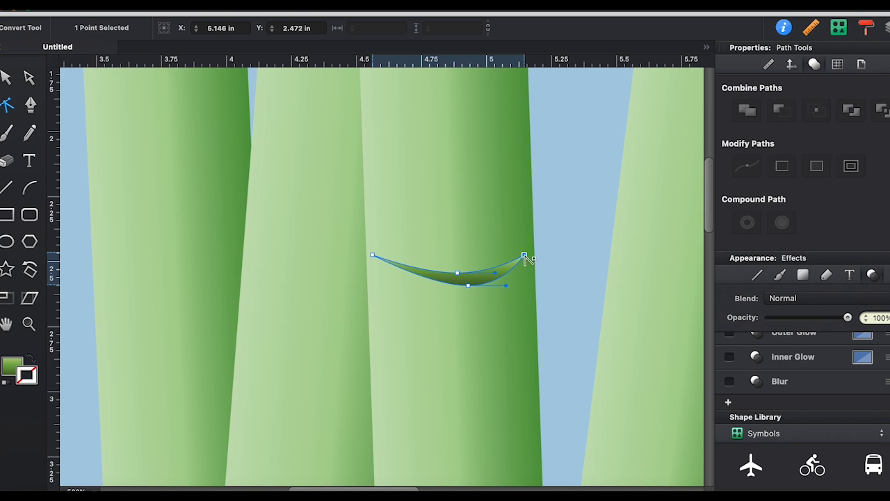
left_click_drag(525, 256, 544, 259)
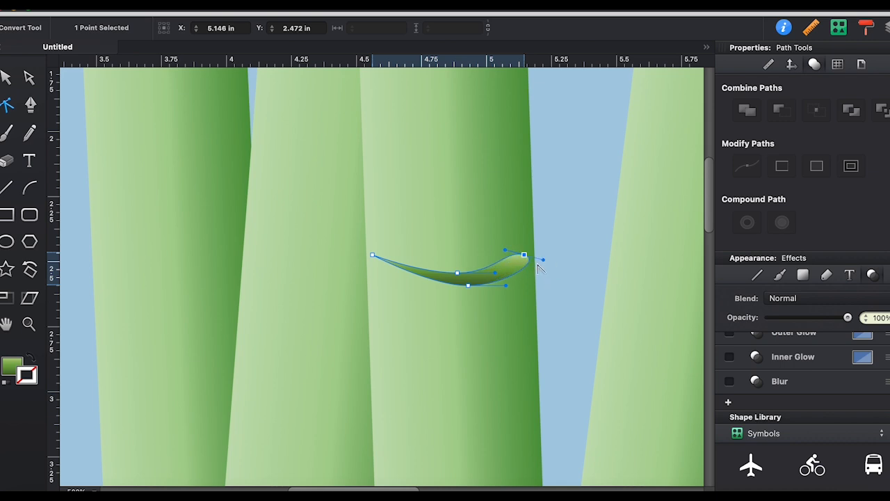
left_click(525, 256)
- Extend the crescent's right tip to the cylinder's edge and move its middle points to make it thinner and more symmetrical
left_click(29, 77)
left_click_drag(524, 254, 532, 255)
mouse_move(458, 276)
left_mouse_down()
mouse_move(471, 291)
mouse_move(457, 291)
left_mouse_up()
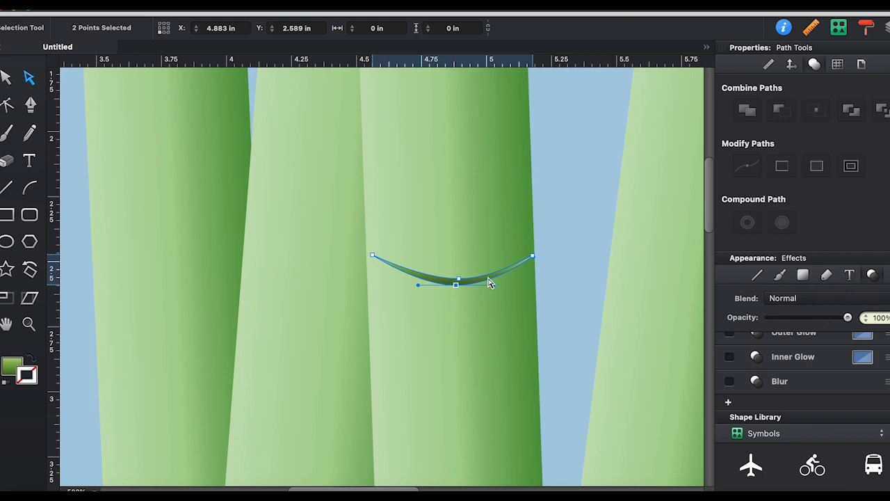
- Fill the crescent with a solid dark green sampled from the shaded side of the front middle cylinder
left_click(13, 367)
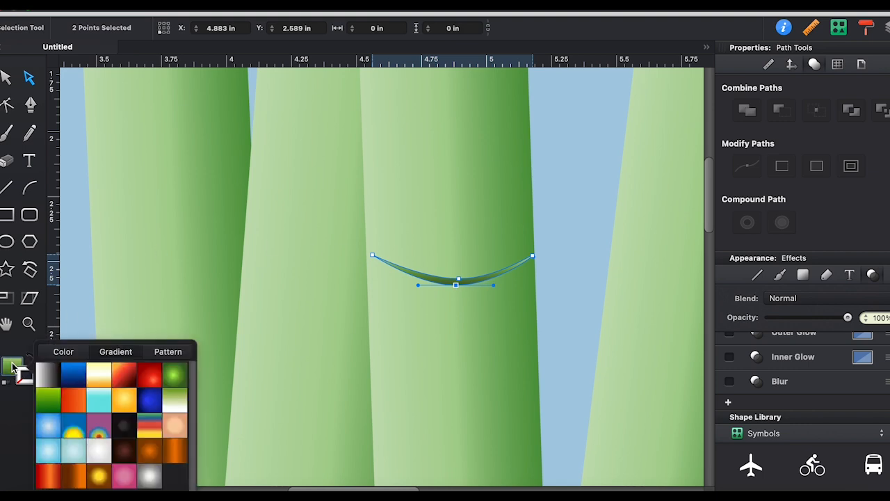
left_click(64, 351)
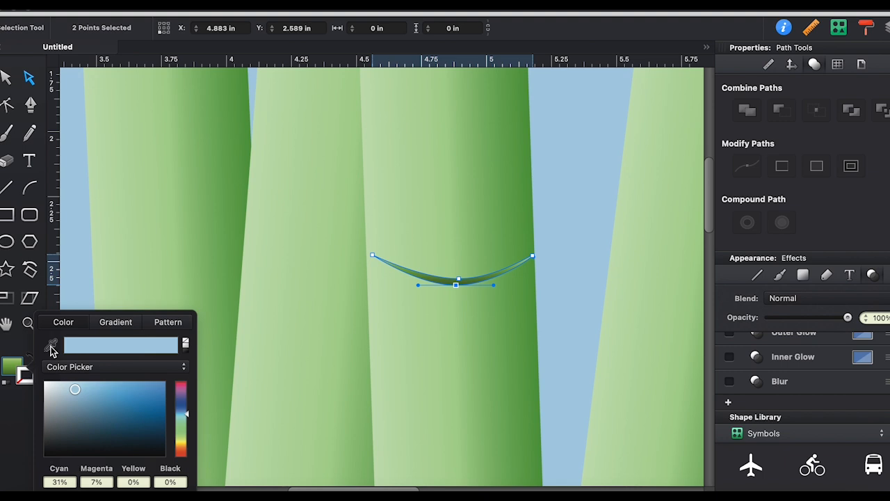
left_click(52, 347)
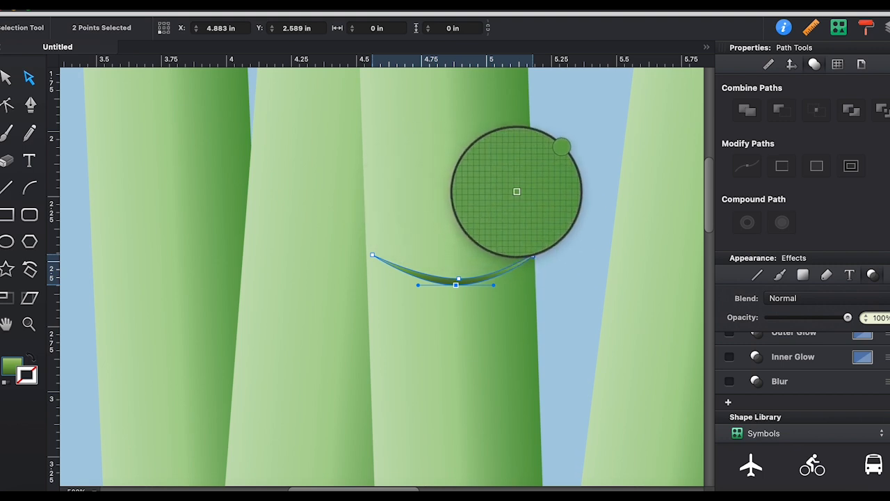
left_click(520, 189)
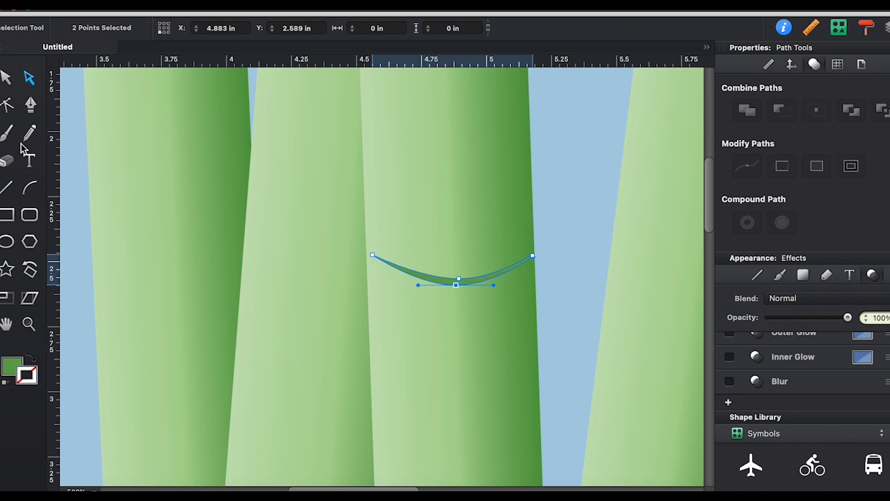
- Duplicate the dark green crescent and place the copy about 0.7 in below the original on the front middle cylinder
left_click(6, 78)
left_click(552, 249)
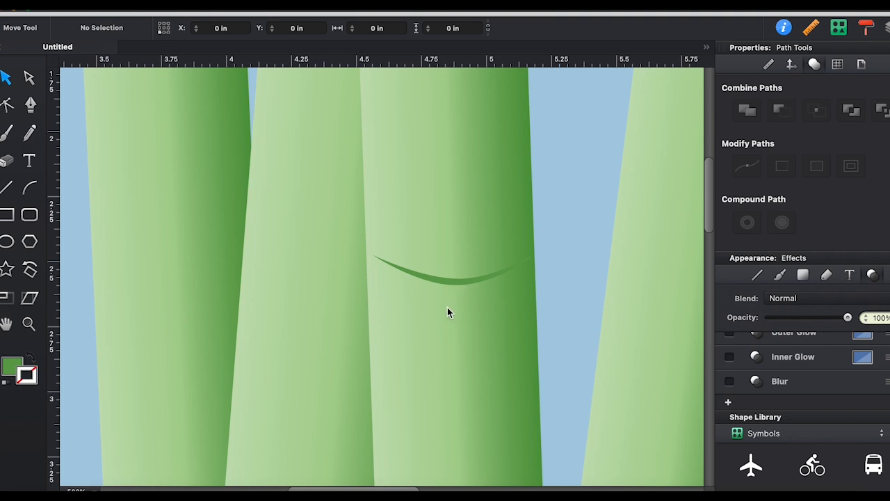
key("super+minus")
key("super+minus")
key("super+minus")
key("super+minus")
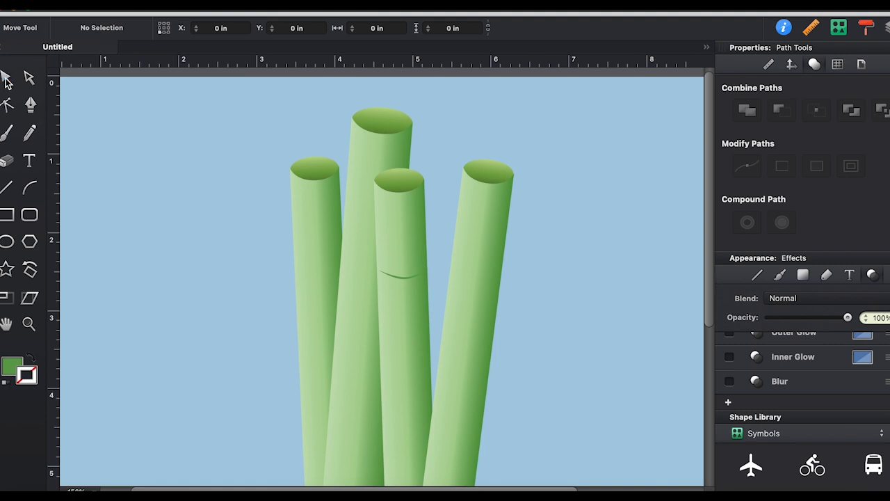
left_click(403, 276)
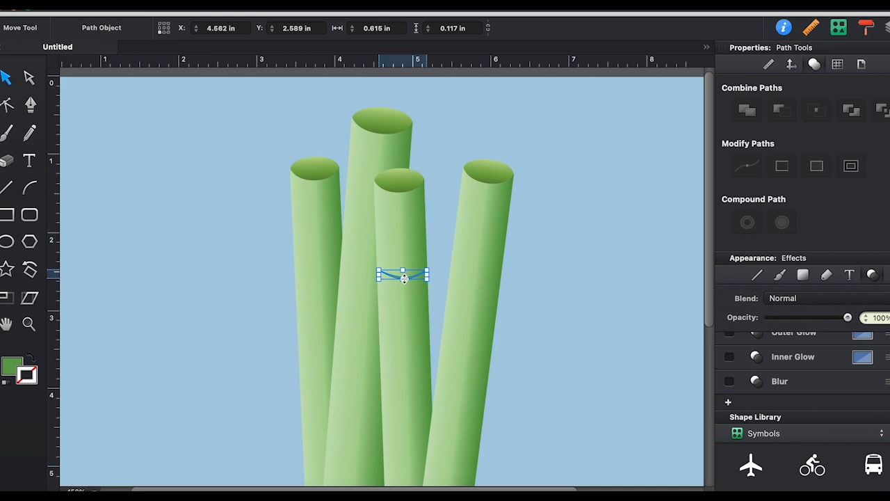
key("super+v")
left_click(576, 300)
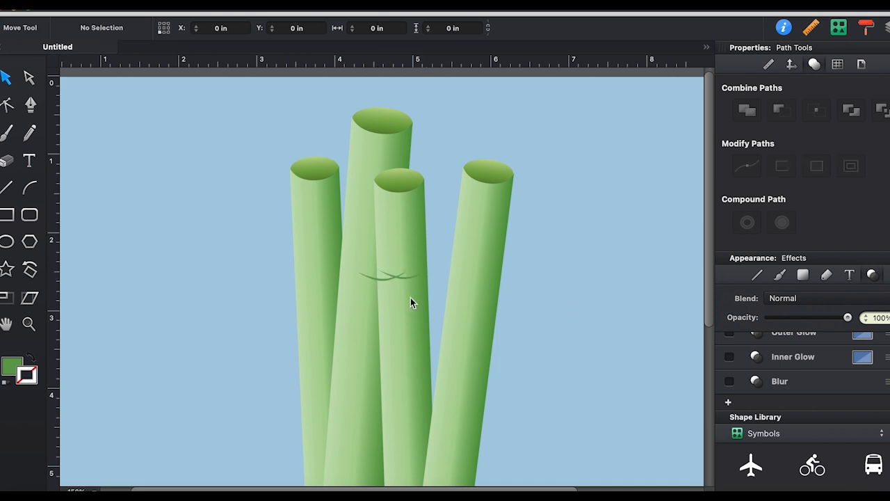
left_click_drag(378, 281, 398, 332)
left_click(570, 285)
- Paste another crescent copy and place it across the front middle cylinder just below its top opening
key("super+v")
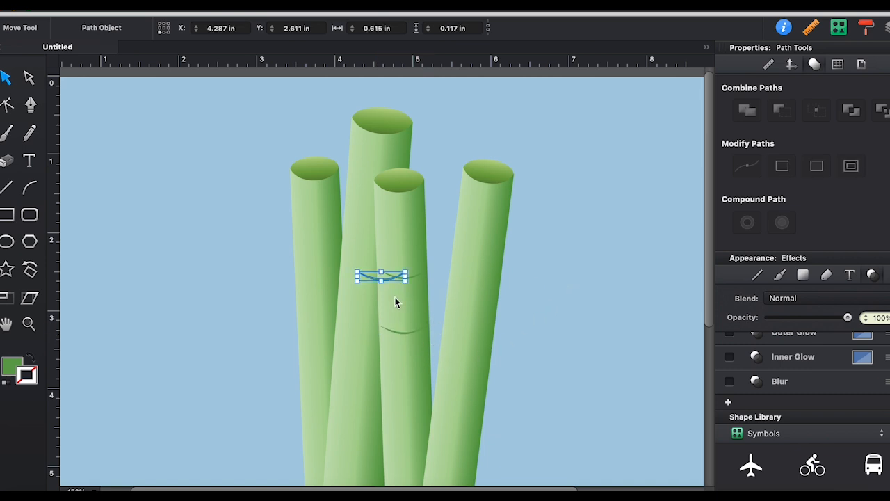
left_click_drag(371, 278, 389, 215)
left_click(602, 281)
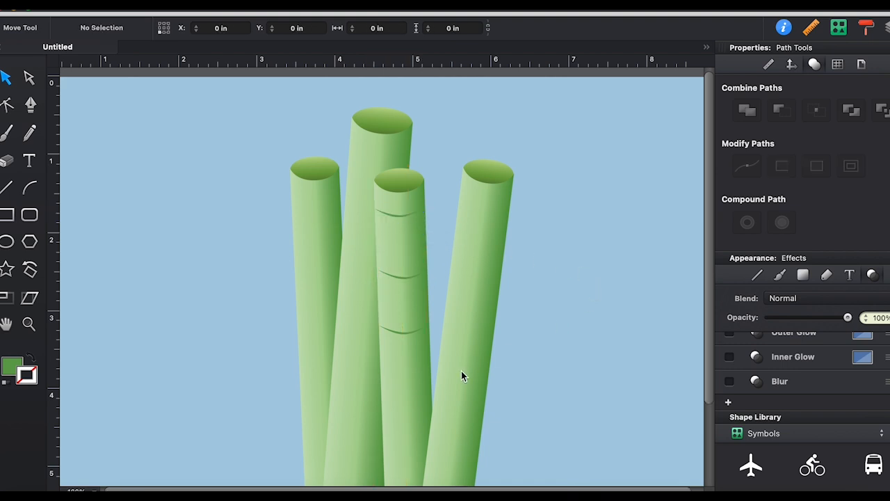
- Space the segment lines more widely by moving the lowest crescent down about 0.5 in and the middle one down about 0.2 in
key("super+minus")
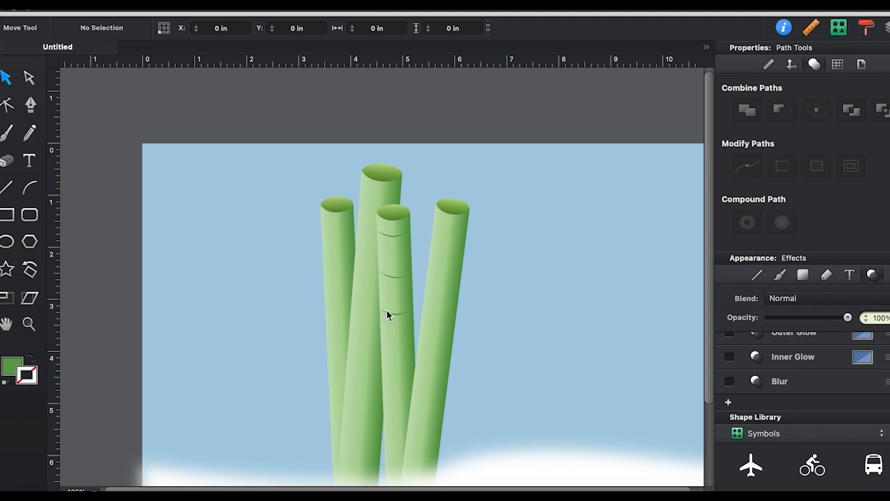
left_click_drag(389, 314, 390, 342)
left_click(561, 344)
left_click_drag(395, 276, 395, 285)
left_click(437, 127)
key("super+minus")
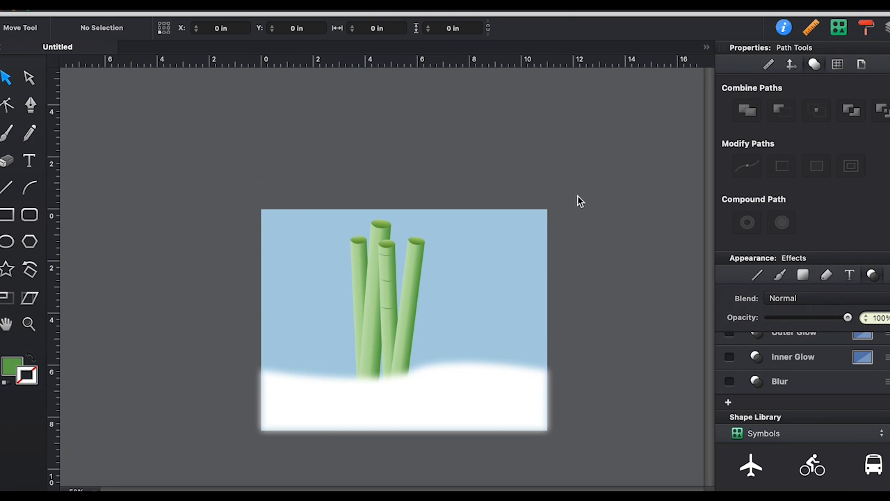